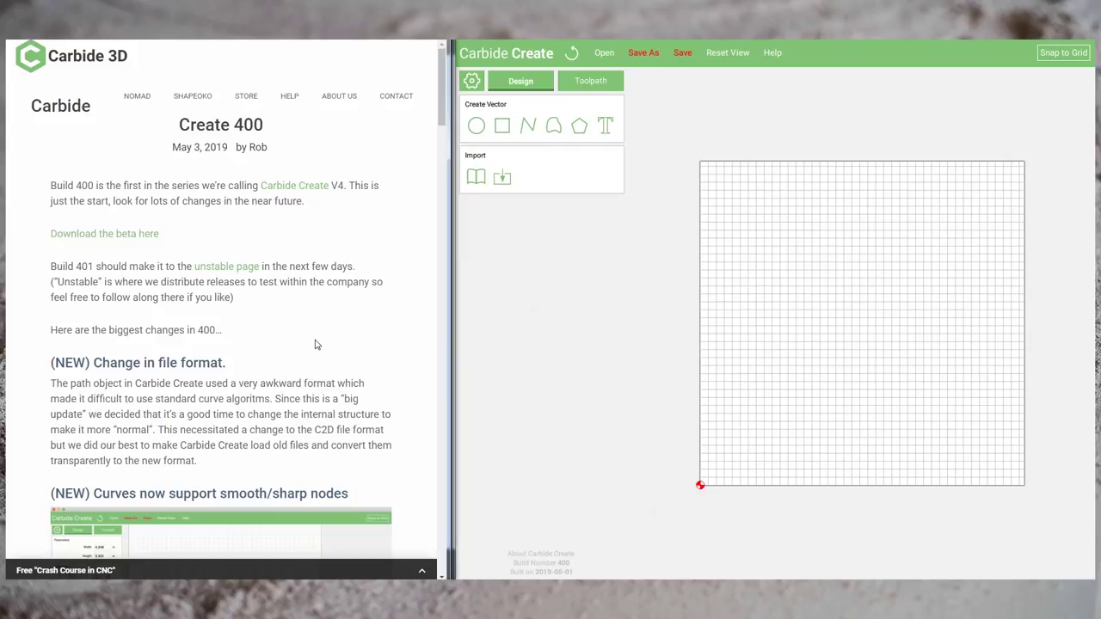
- Draw a closed freeform curve from a top-left node out to a pointed right tip and back
scroll(316, 344, "down", 1)
scroll(316, 340, "down", 2)
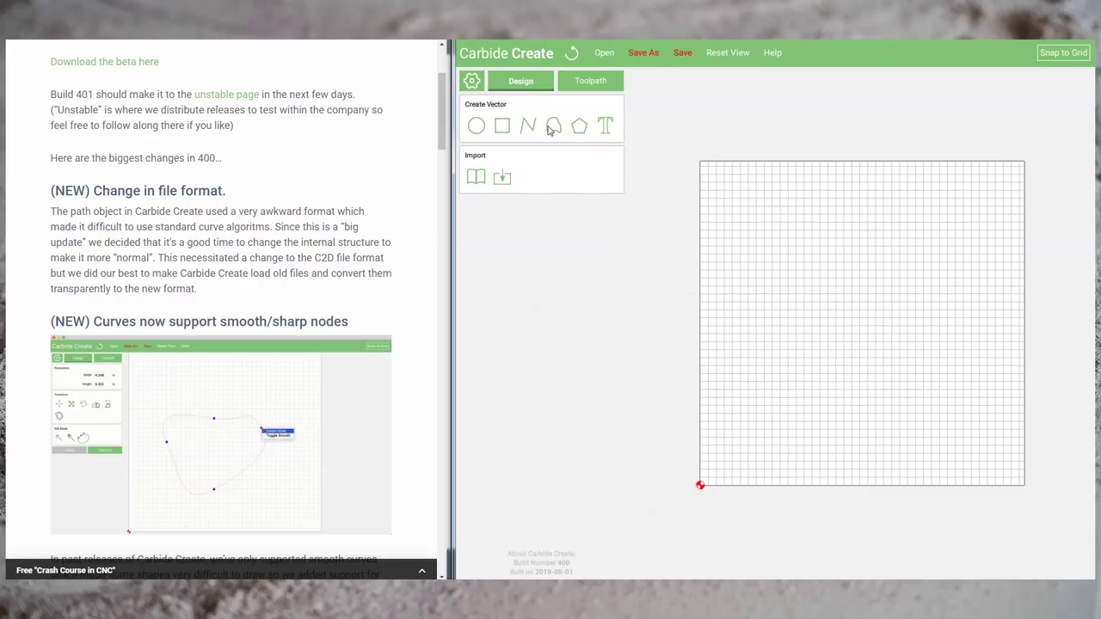
left_click(552, 129)
left_click(763, 270)
left_click_drag(954, 333, 941, 369)
left_click_drag(787, 393, 800, 264)
left_click(747, 281)
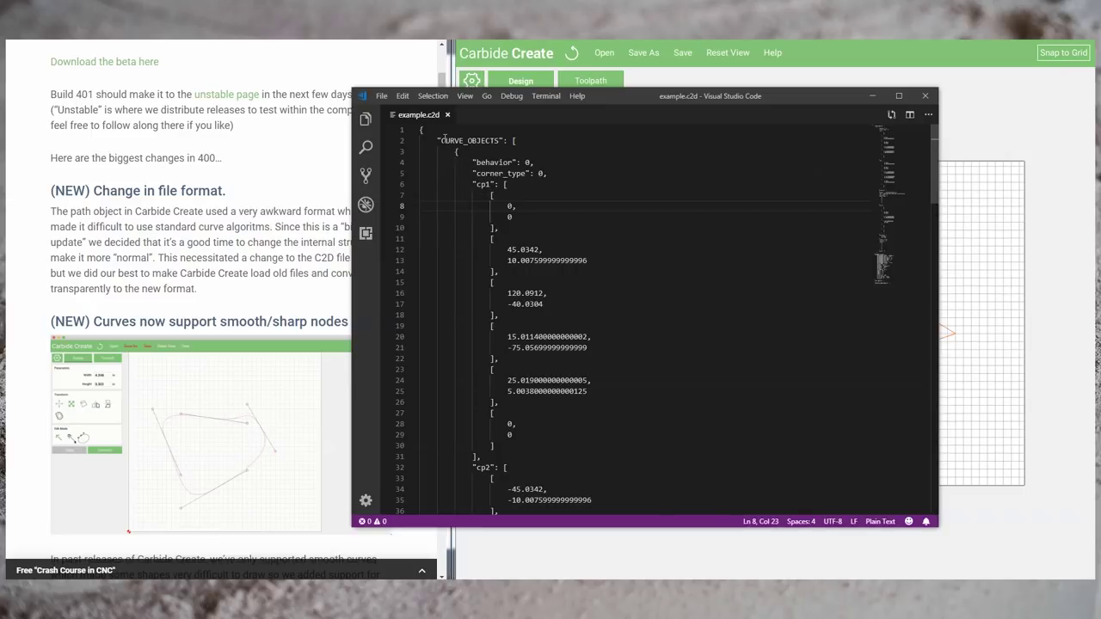
- Inspect the CURVE_OBJECTS point and cp1 data in example.c2d, then return to Carbide Create
double_click(446, 140)
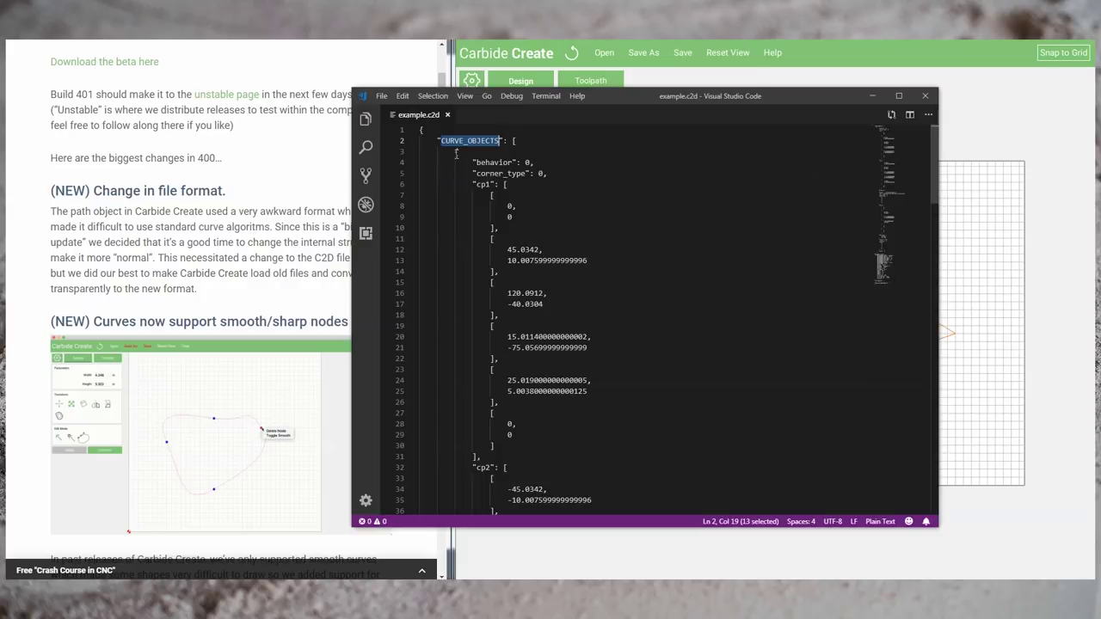
left_click_drag(472, 163, 494, 326)
left_click_drag(548, 358, 559, 416)
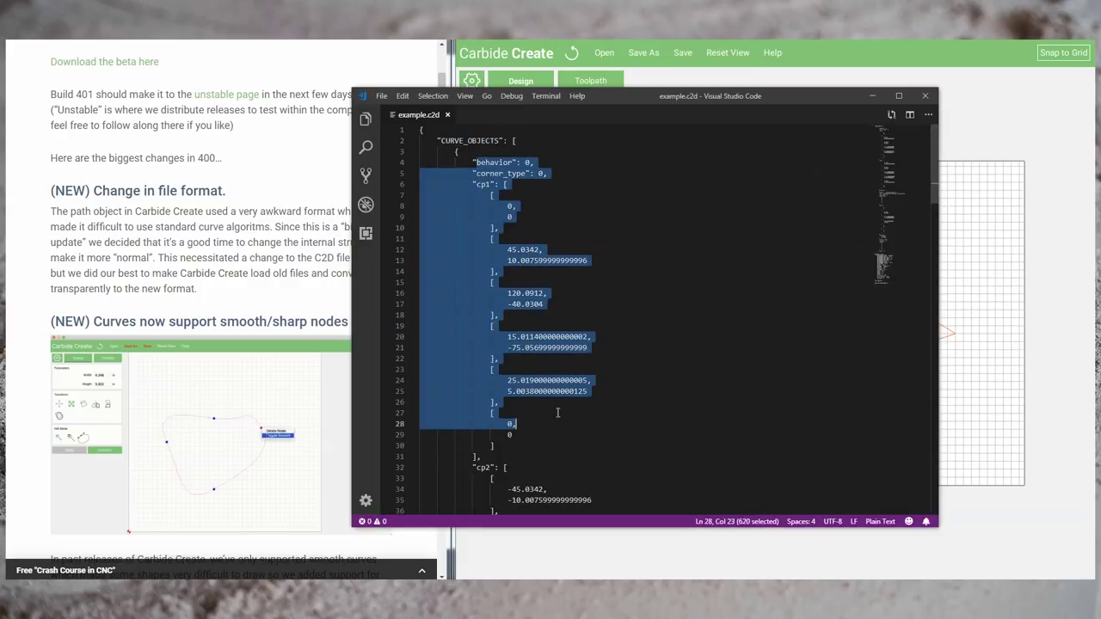
left_click(561, 415)
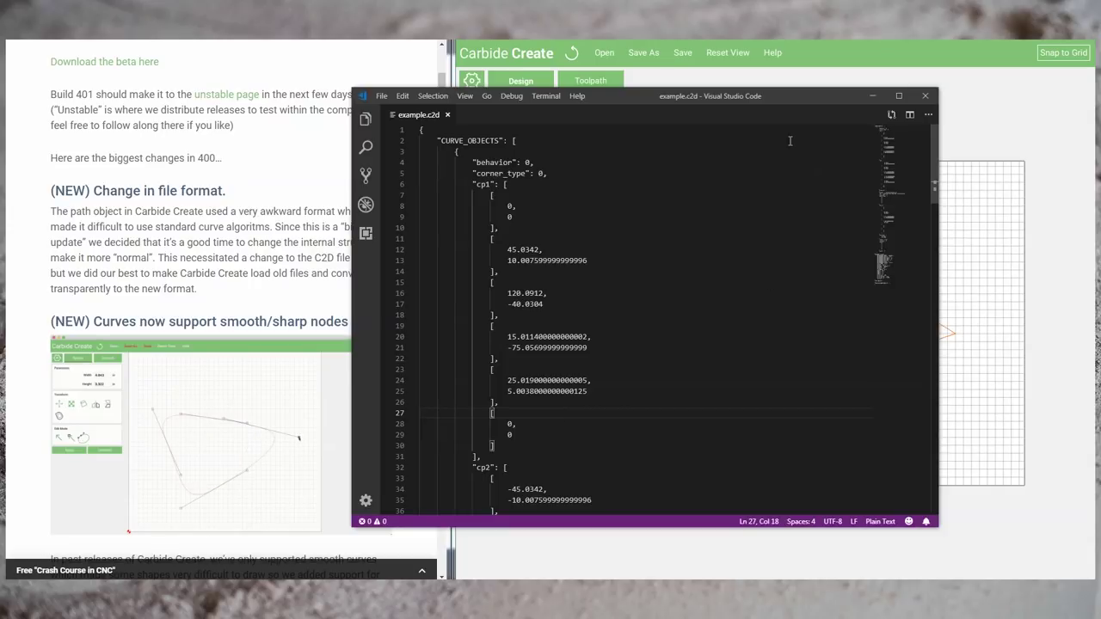
key("alt+Tab")
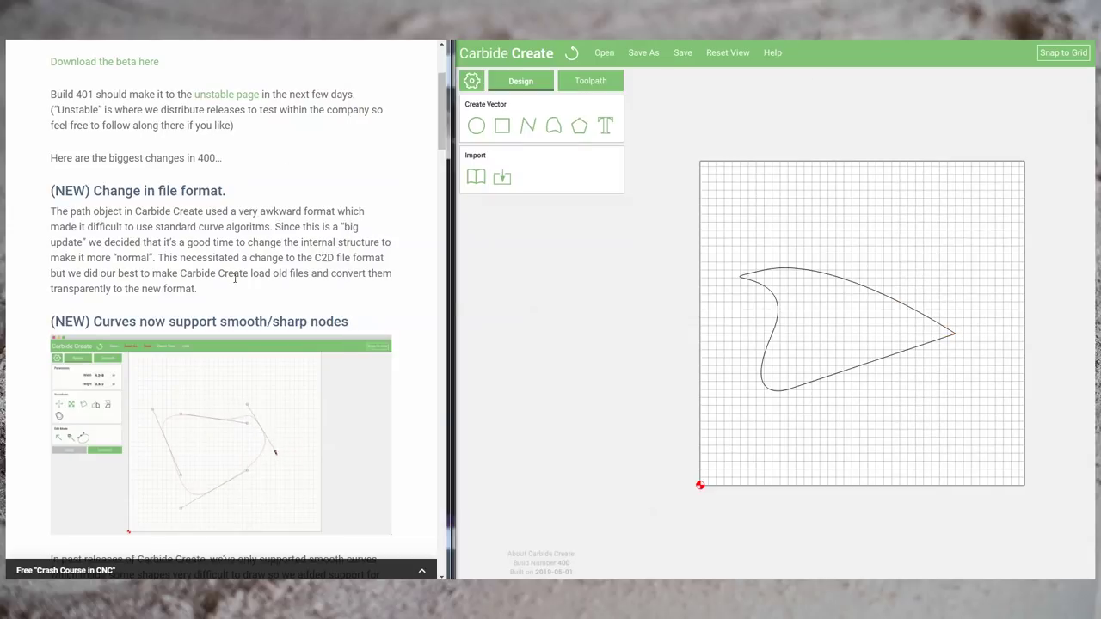
- Select the freeform curve and switch it into node editing to show its four nodes
key("ctrl+a")
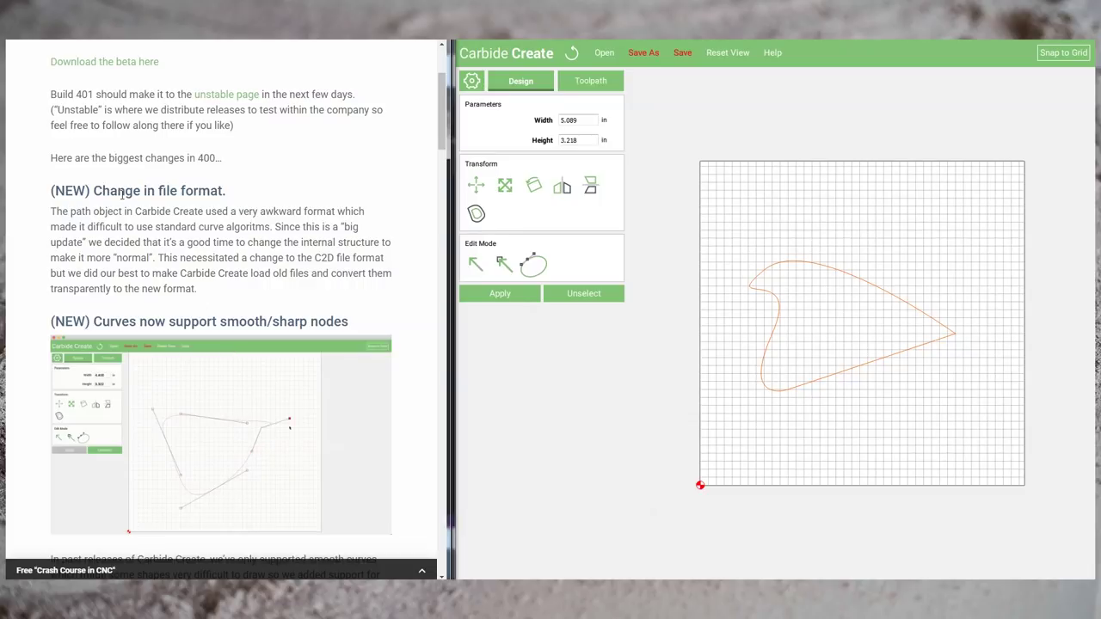
scroll(158, 251, "down", 3)
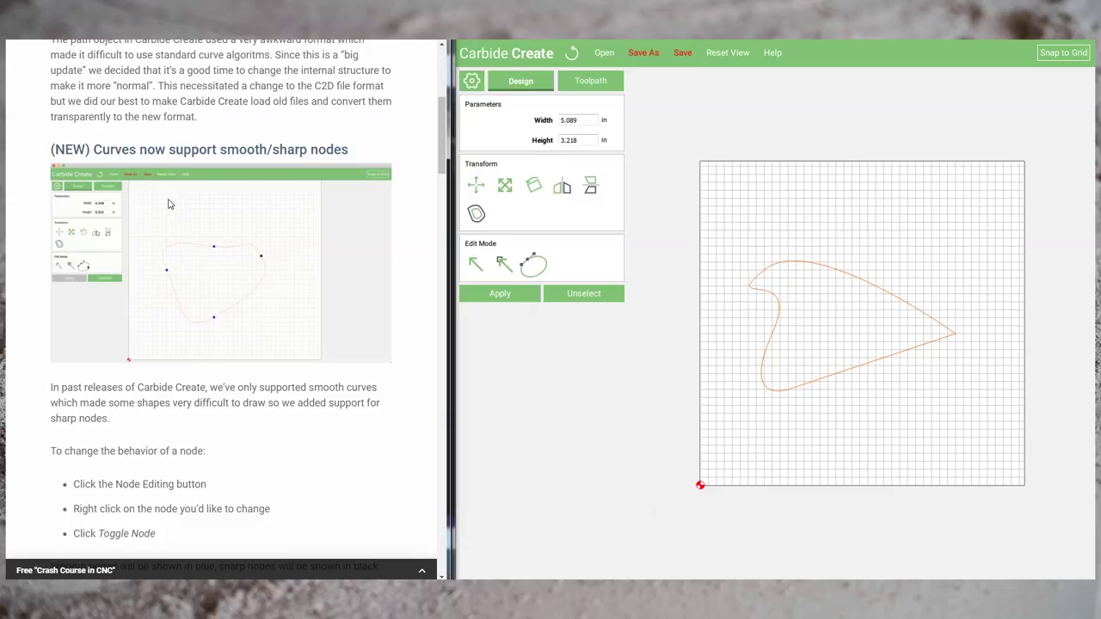
scroll(169, 204, "down", 1)
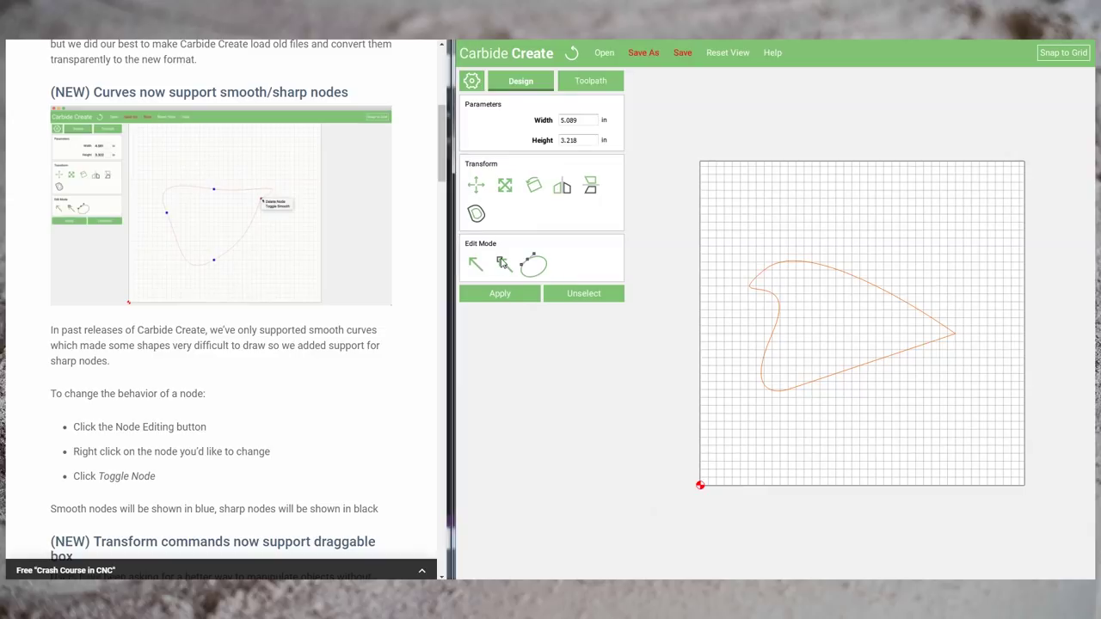
left_click(503, 264)
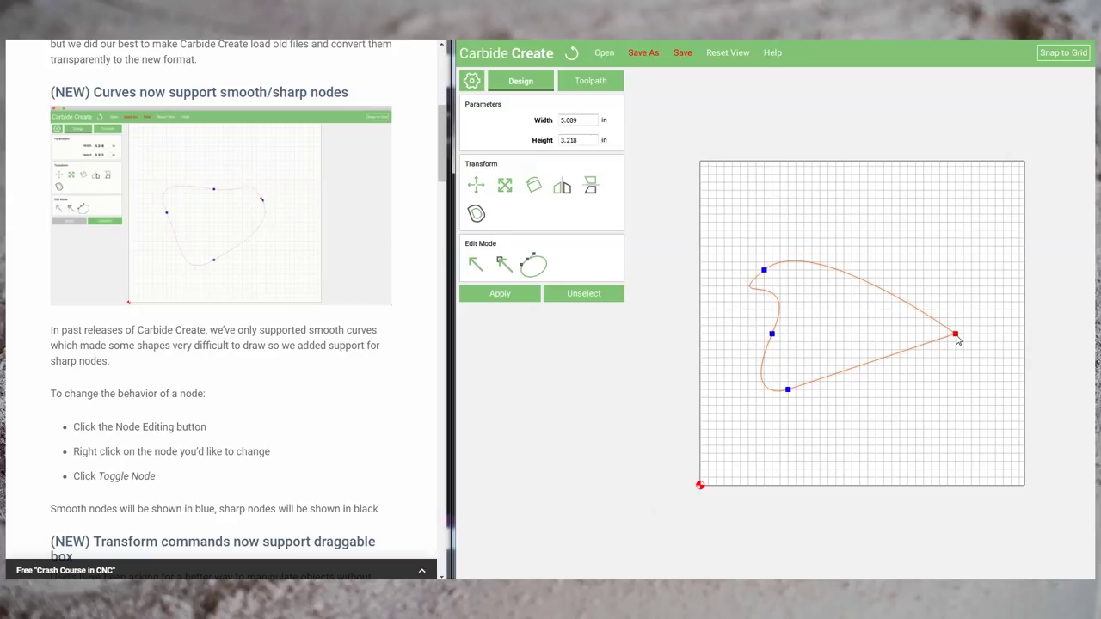
- Toggle the right tip node's smoothness, then set it back to smooth
right_click(955, 336)
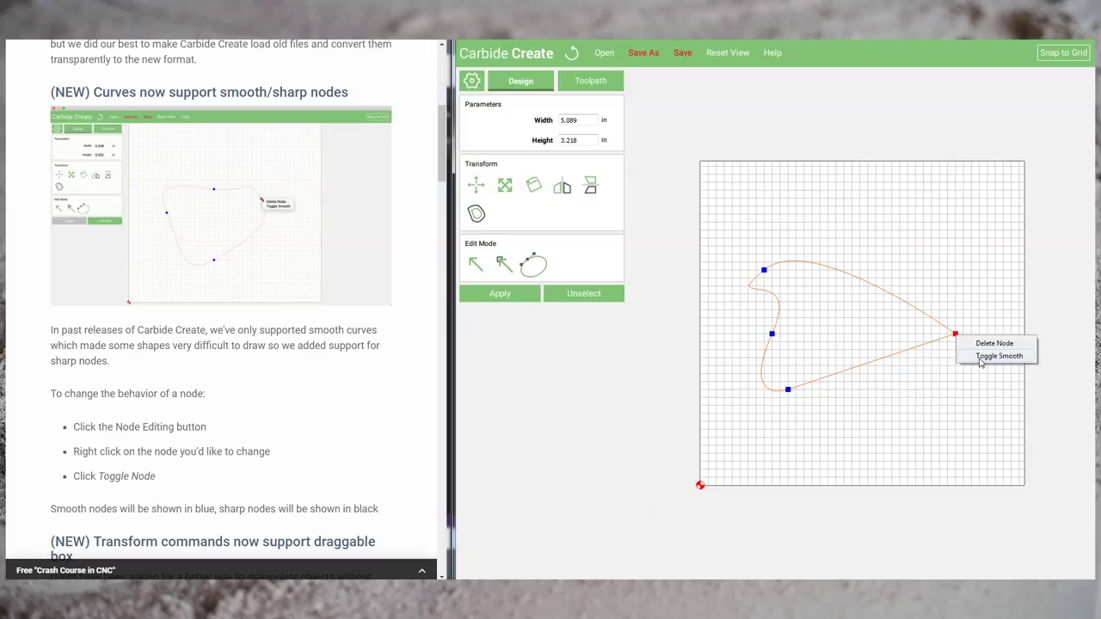
left_click(981, 358)
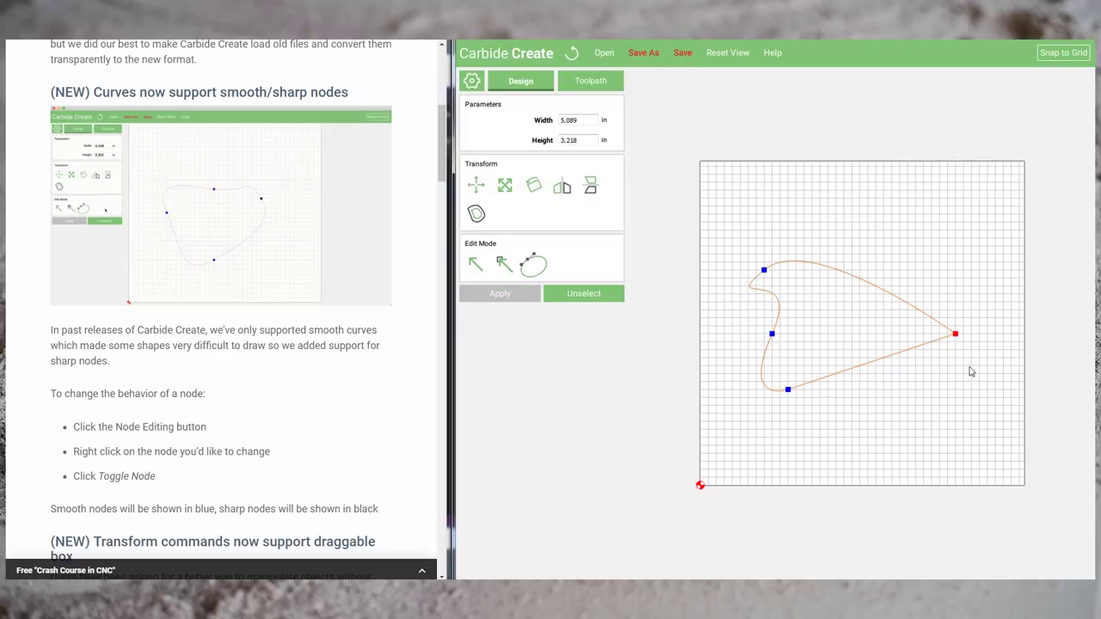
right_click(956, 335)
left_click(984, 358)
- Re-enter node editing on the curve and make the top-left node a sharp corner
left_click(787, 390)
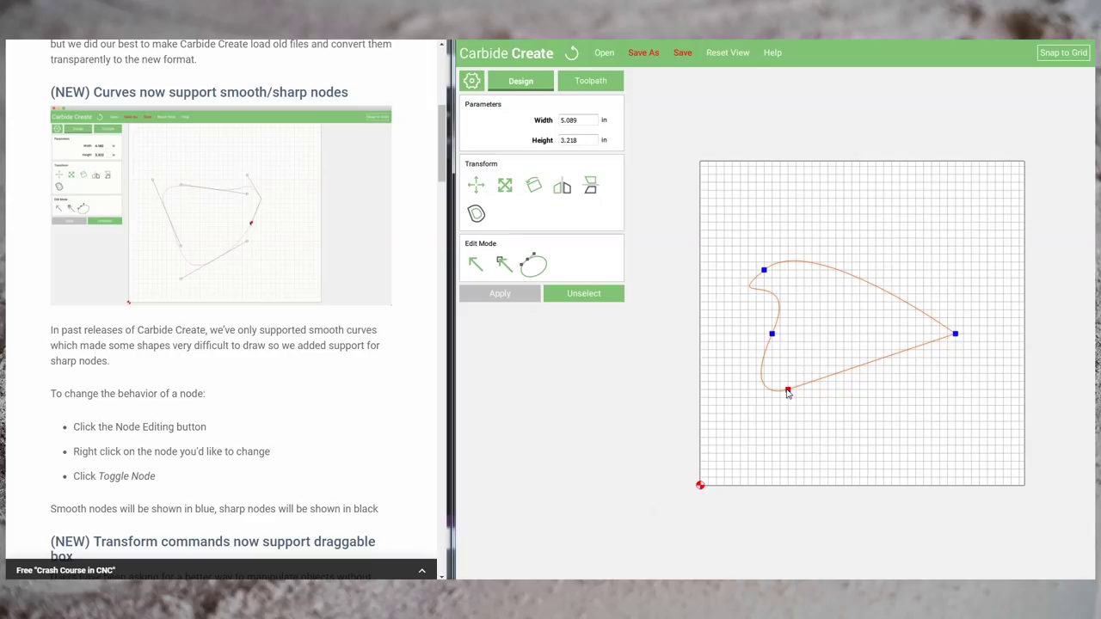
right_click(764, 271)
left_click(761, 275)
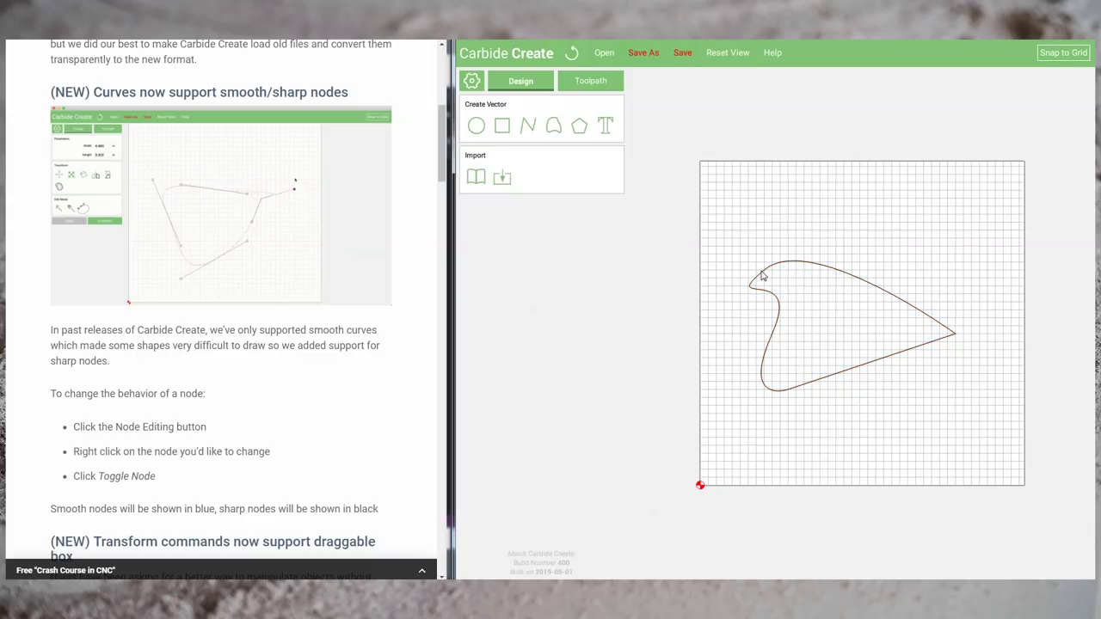
left_click(762, 275)
double_click(763, 274)
left_click(764, 271)
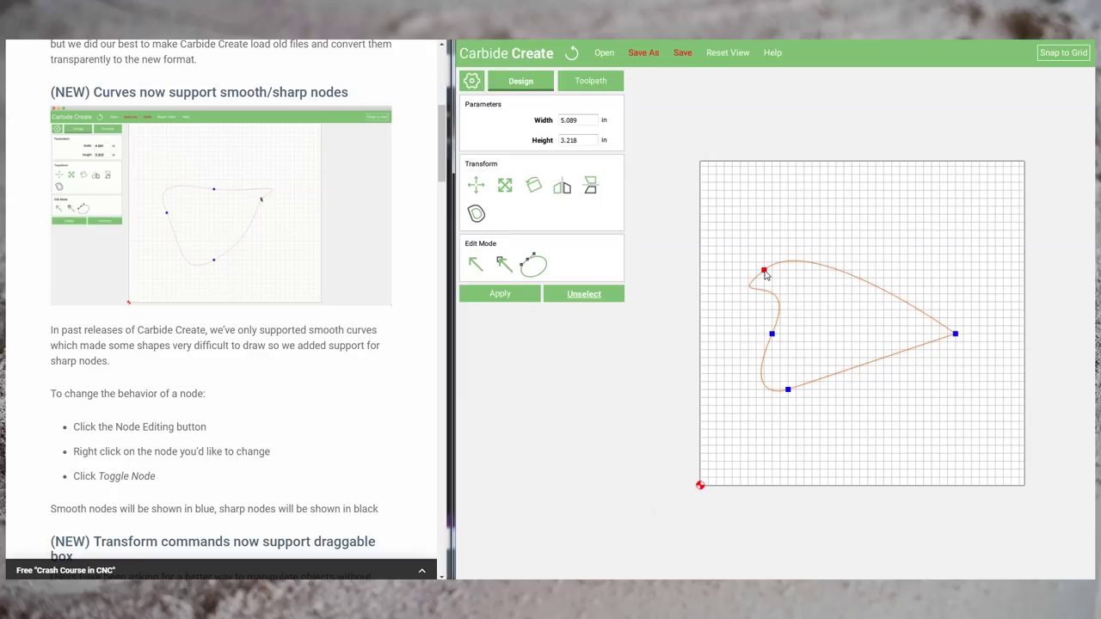
right_click(765, 271)
left_click(804, 292)
- Make the bottom node a sharp corner, keep the left-middle node smooth, and show control handles
left_click_drag(750, 286, 739, 294)
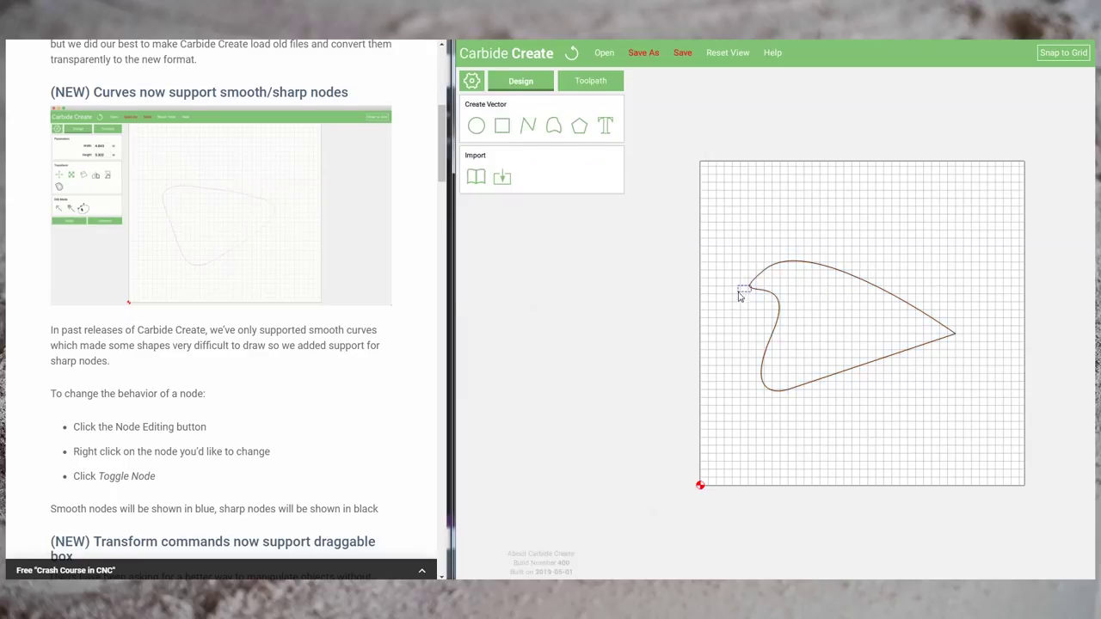
left_click(761, 293)
double_click(770, 295)
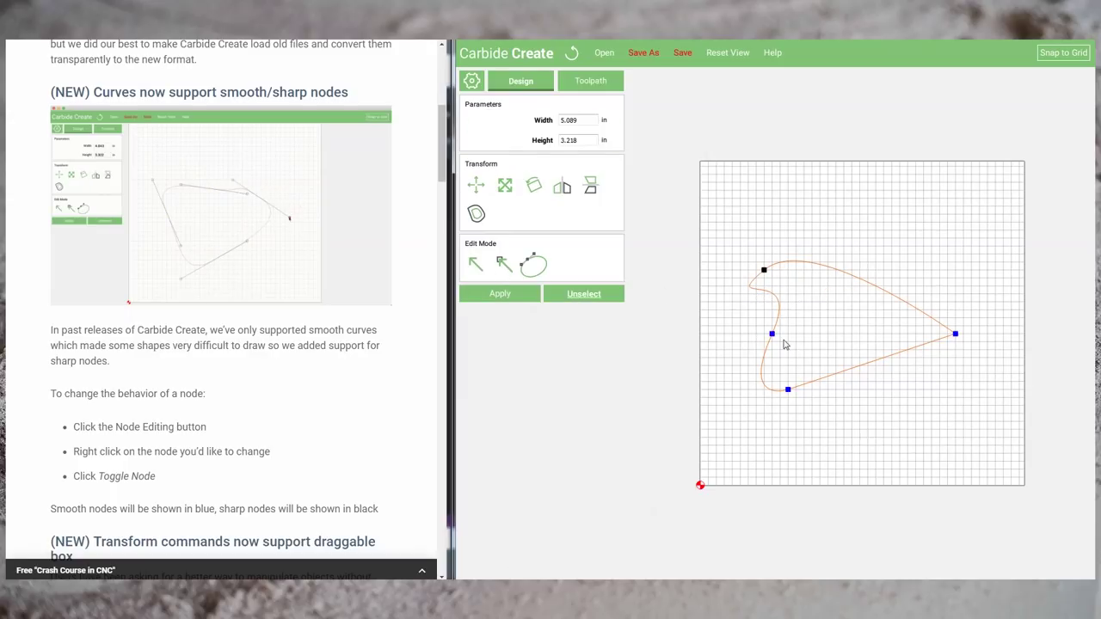
left_click(772, 333)
right_click(772, 334)
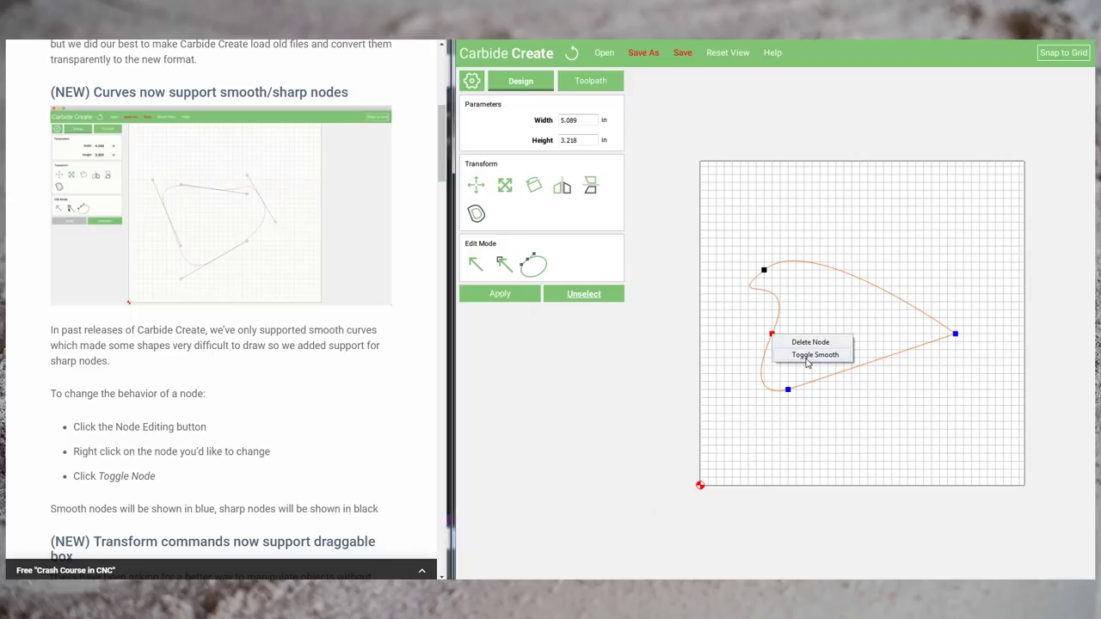
left_click(807, 362)
left_click(788, 390)
right_click(787, 389)
left_click(814, 409)
right_click(772, 335)
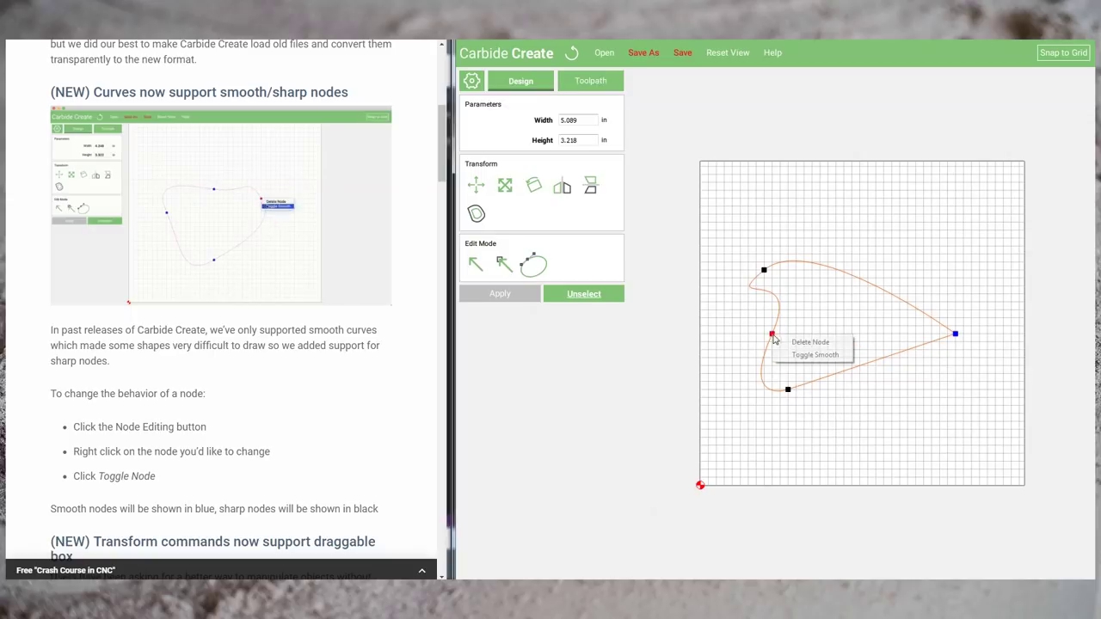
left_click(814, 354)
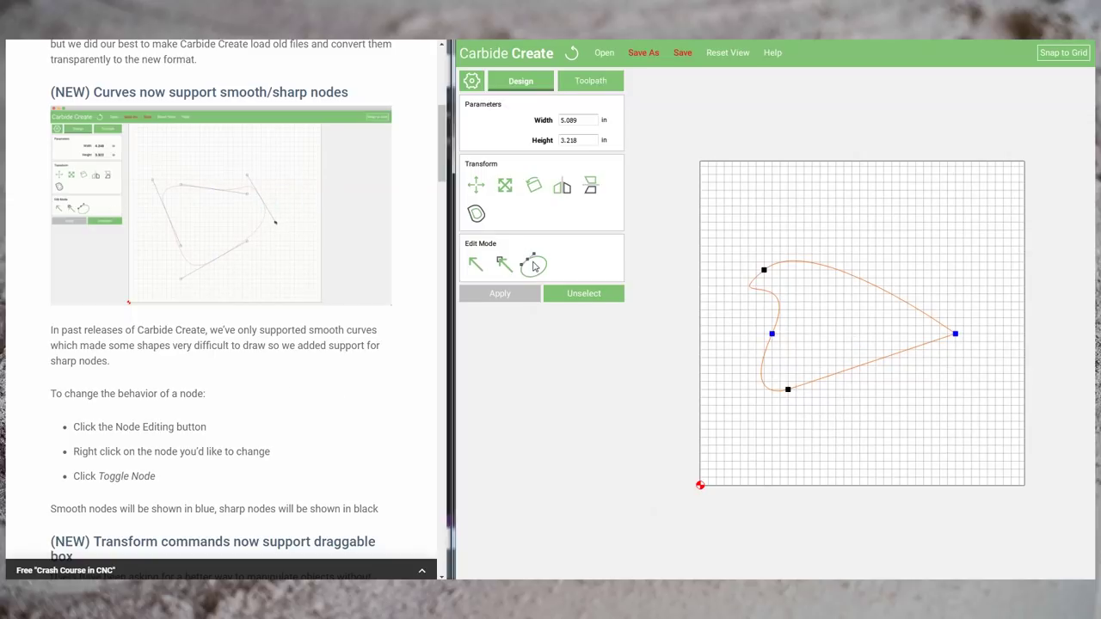
left_click(534, 266)
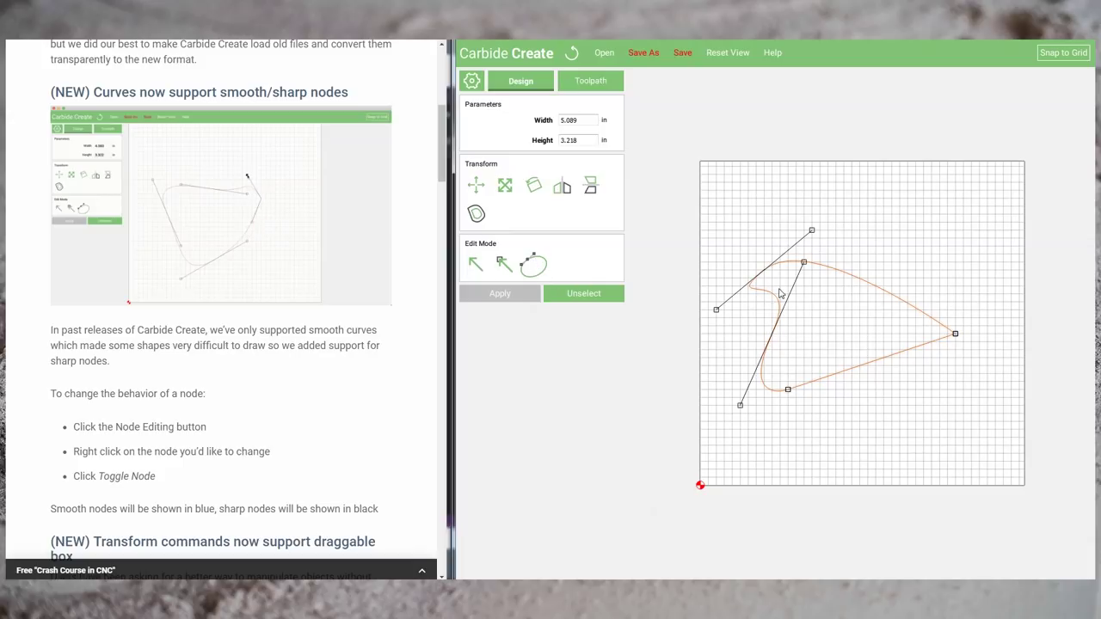
- Drag the control handles to notch the upper-left bend and round the right tip, giving 5.228 by 3.761 in
mouse_move(812, 231)
left_mouse_down()
mouse_move(730, 175)
mouse_move(779, 180)
mouse_move(808, 242)
mouse_move(724, 184)
mouse_move(764, 173)
mouse_move(794, 189)
mouse_move(724, 185)
mouse_move(774, 180)
mouse_move(820, 222)
left_mouse_up()
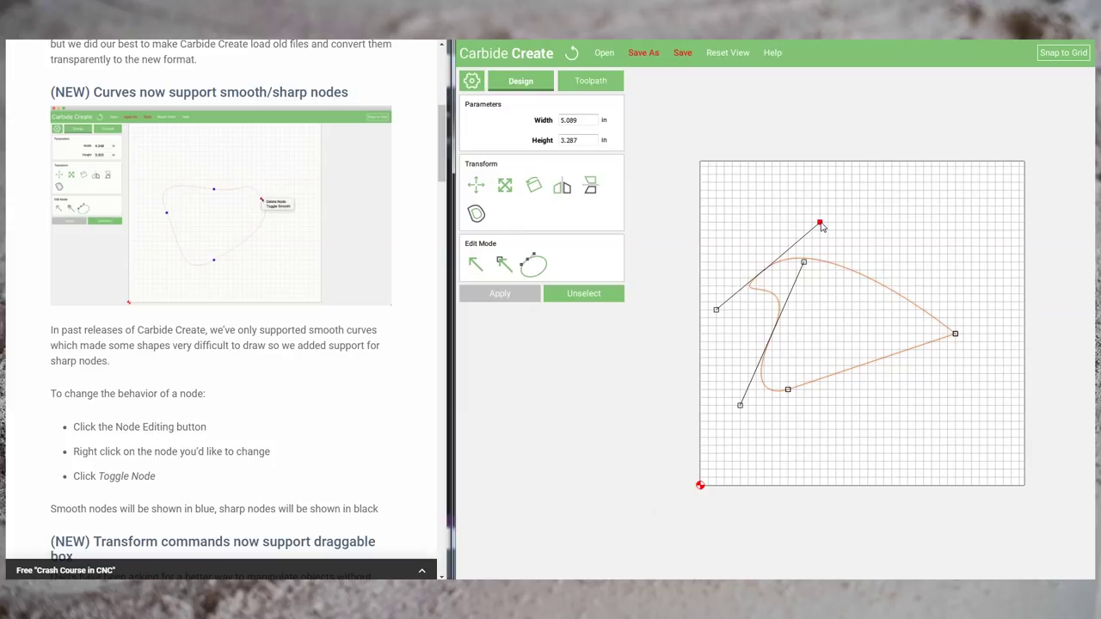
left_click_drag(820, 225, 748, 191)
left_click_drag(804, 263, 843, 280)
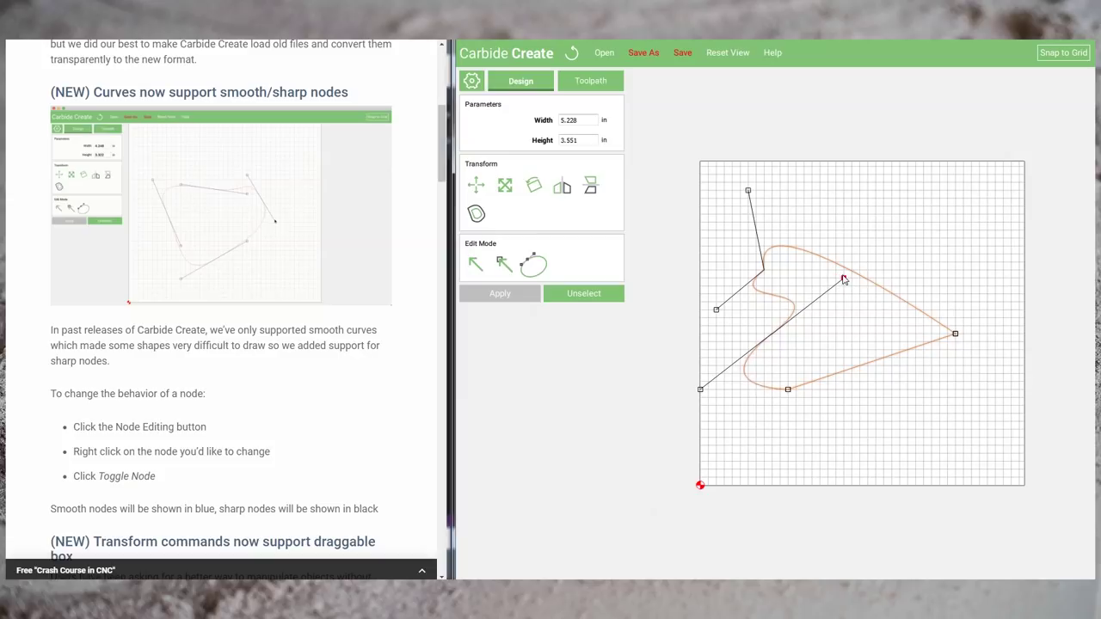
left_click_drag(715, 308, 714, 297)
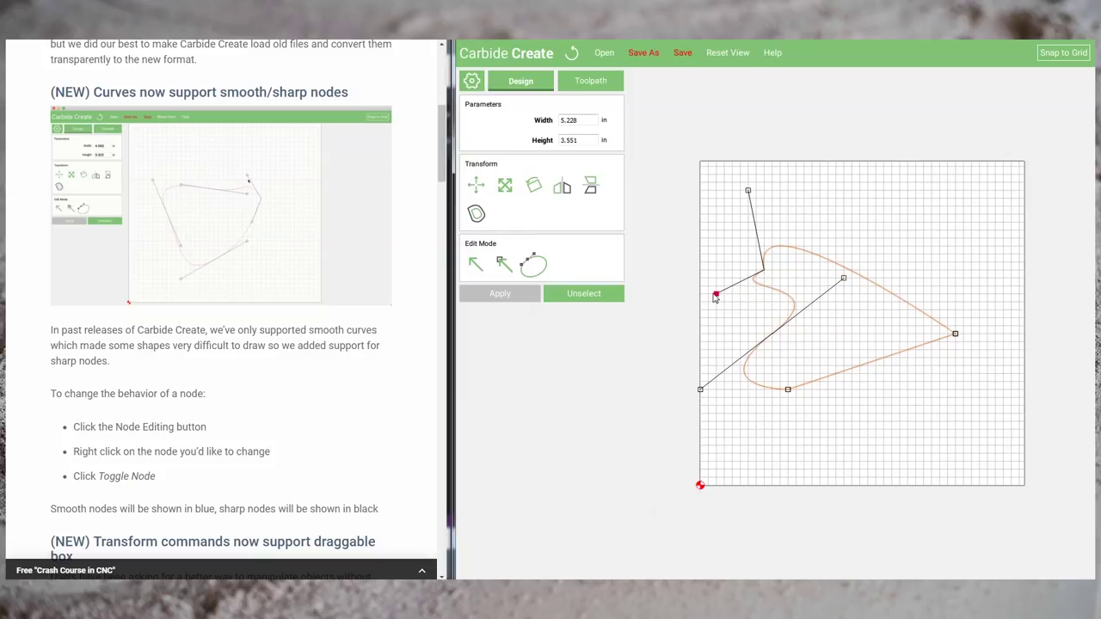
mouse_move(748, 191)
left_mouse_down()
mouse_move(765, 199)
mouse_move(766, 180)
left_mouse_up()
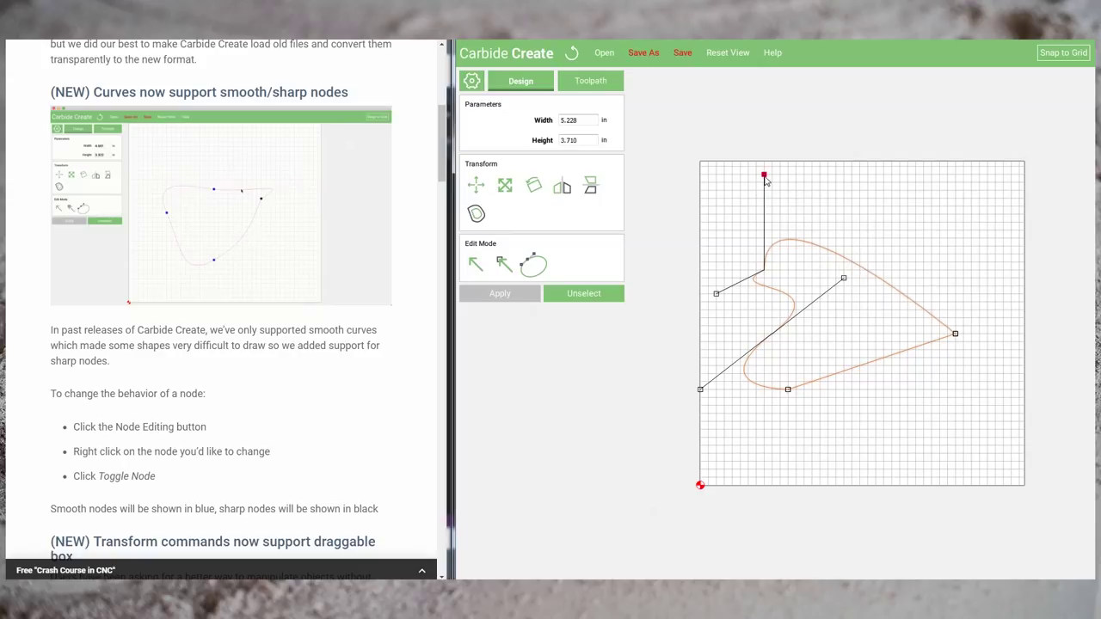
left_click_drag(954, 336, 954, 349)
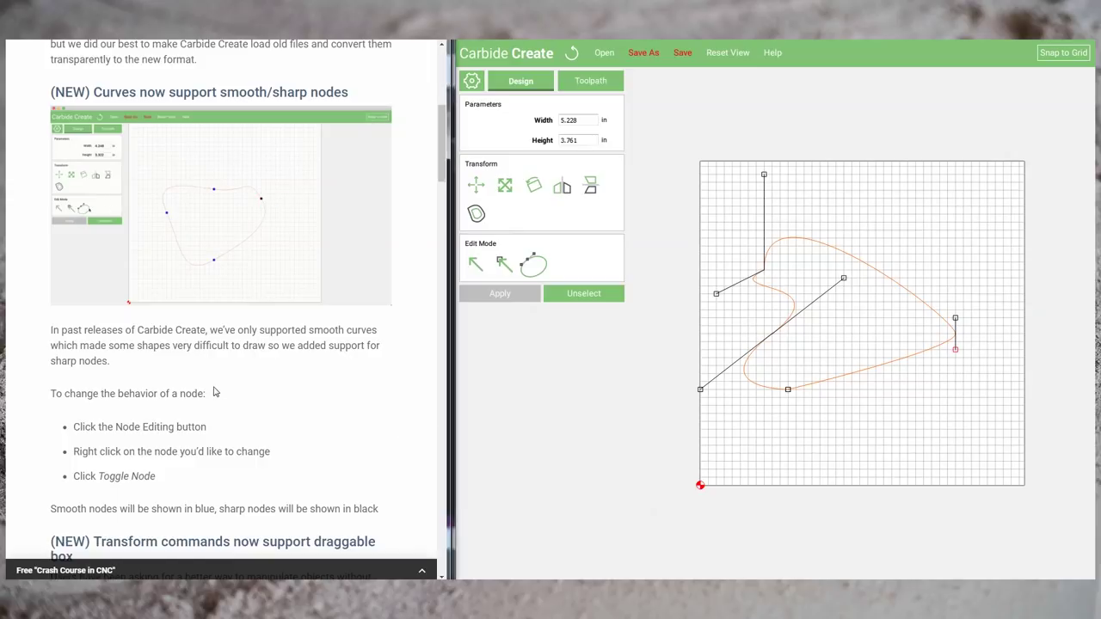
scroll(230, 397, "down", 5)
- Reselect the heart-shaped curve and activate Scale Selected with a transform box around it
scroll(232, 397, "down", 1)
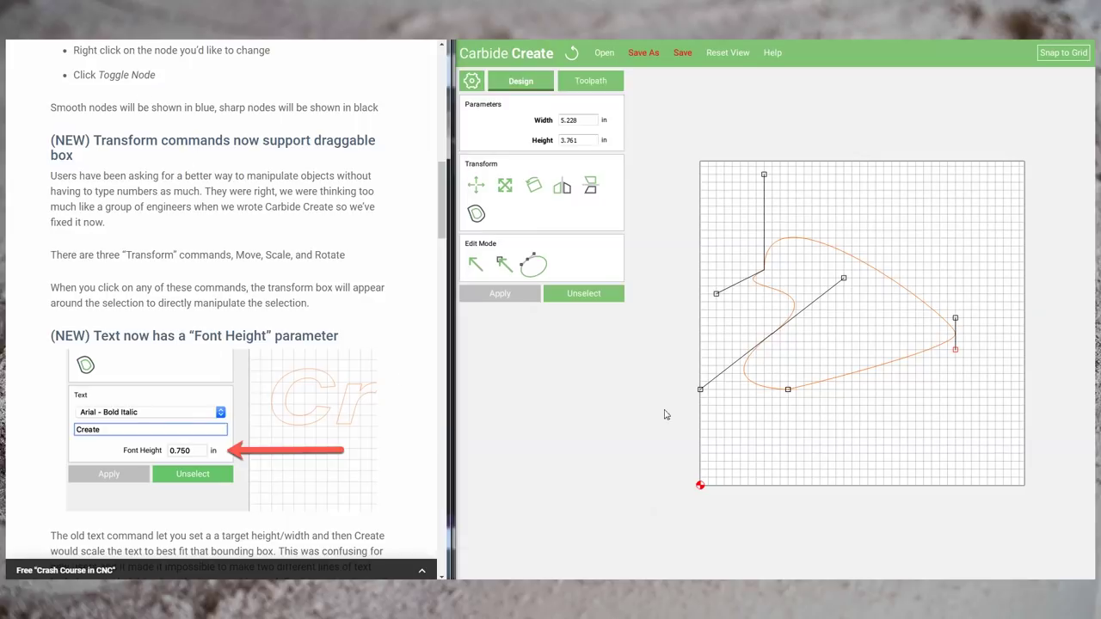
left_click(585, 295)
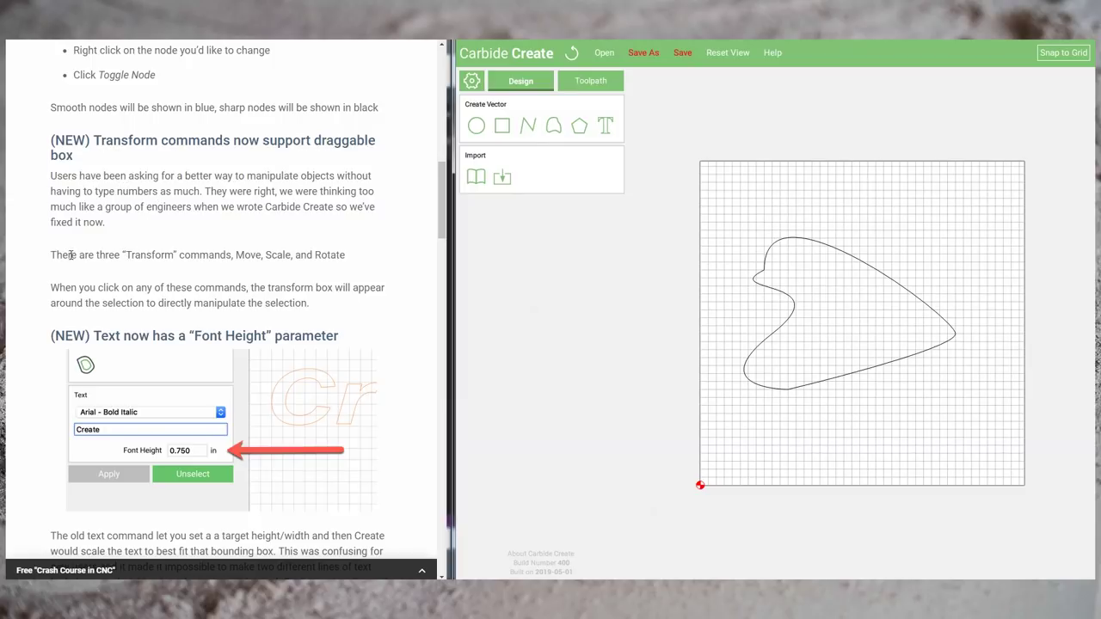
left_click_drag(97, 253, 217, 269)
left_click(285, 267)
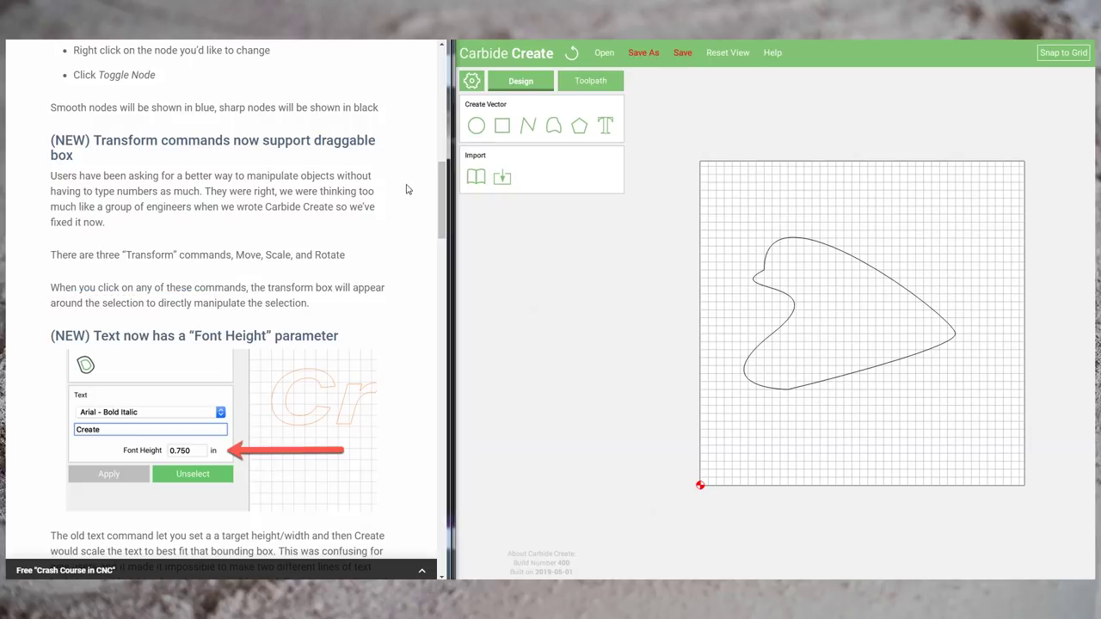
left_click(777, 299)
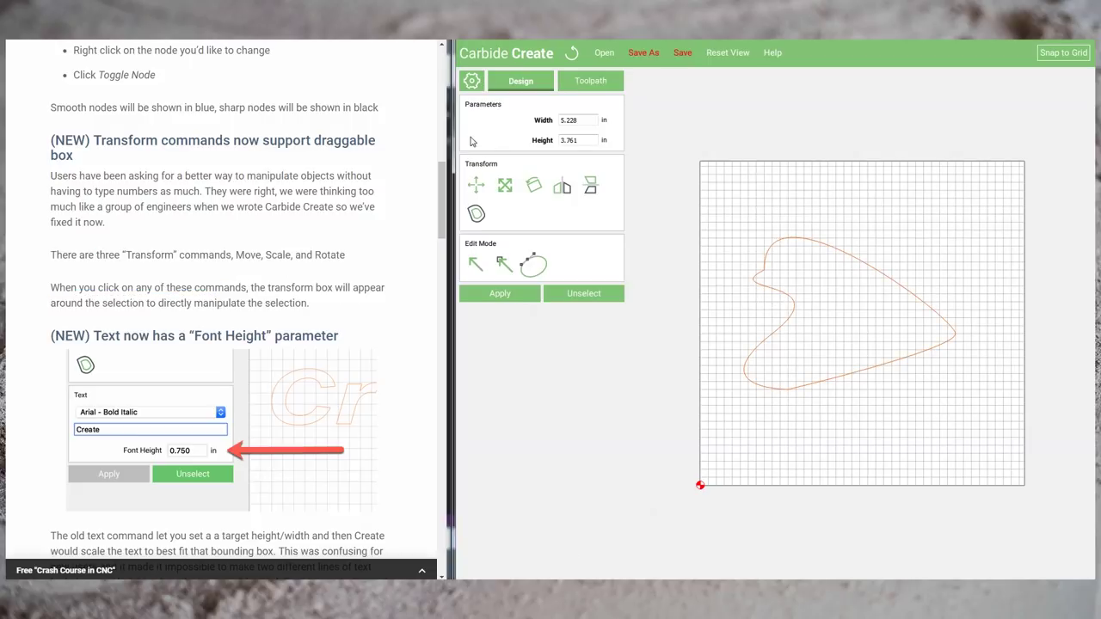
left_click(505, 193)
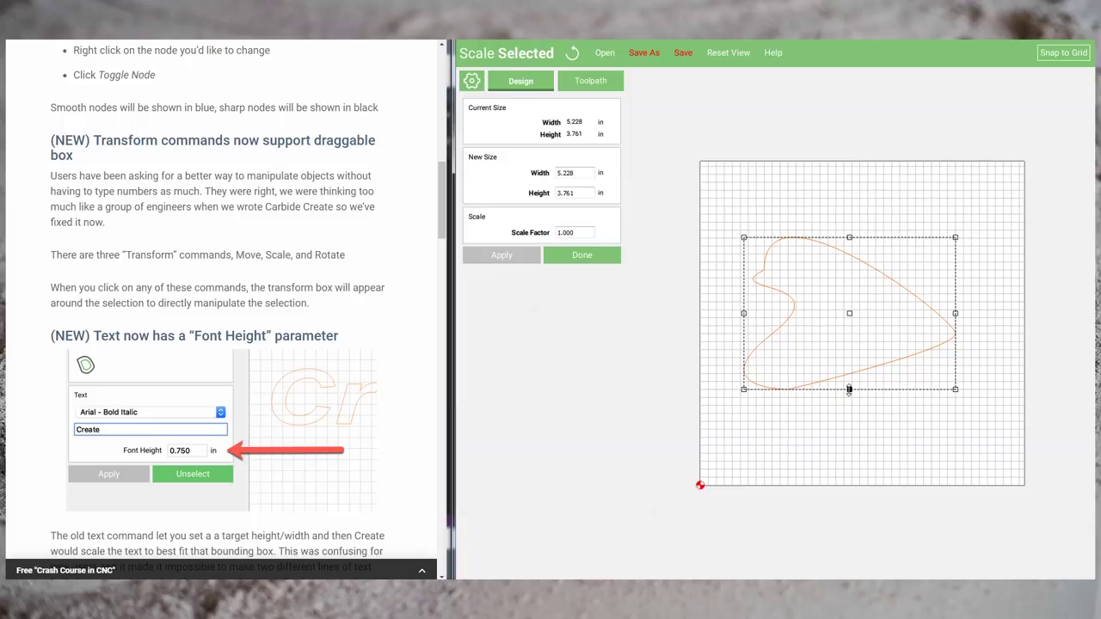
- Stretch and squeeze the curve with its scale handles and shift it down and right
mouse_move(849, 389)
left_mouse_down()
mouse_move(855, 452)
mouse_move(855, 381)
mouse_move(857, 396)
left_mouse_up()
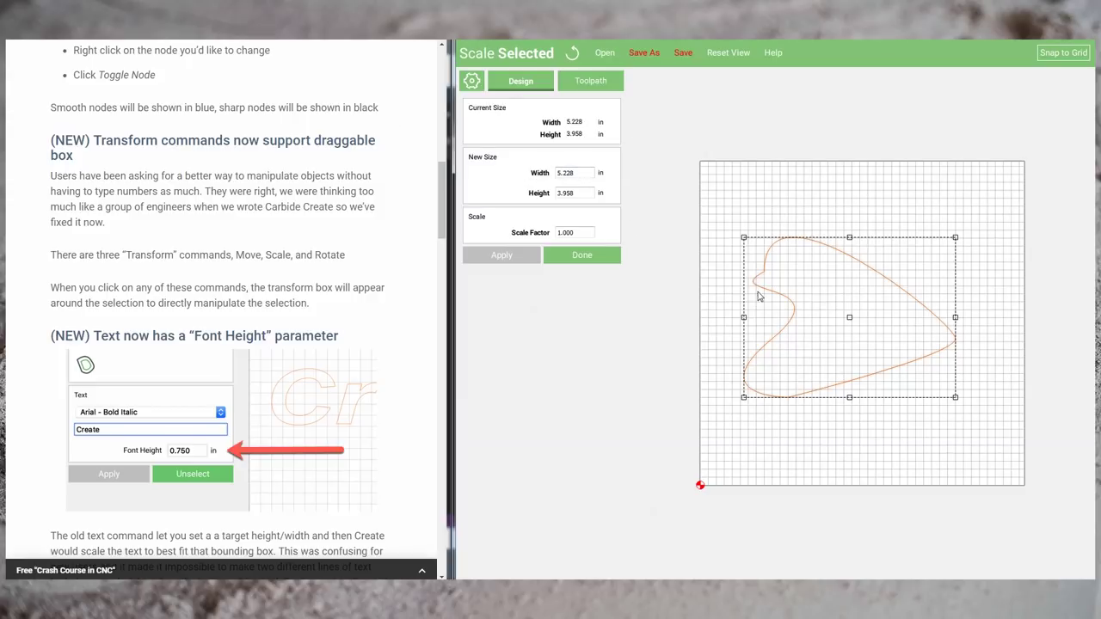
mouse_move(954, 317)
left_mouse_down()
mouse_move(922, 317)
mouse_move(947, 317)
left_mouse_up()
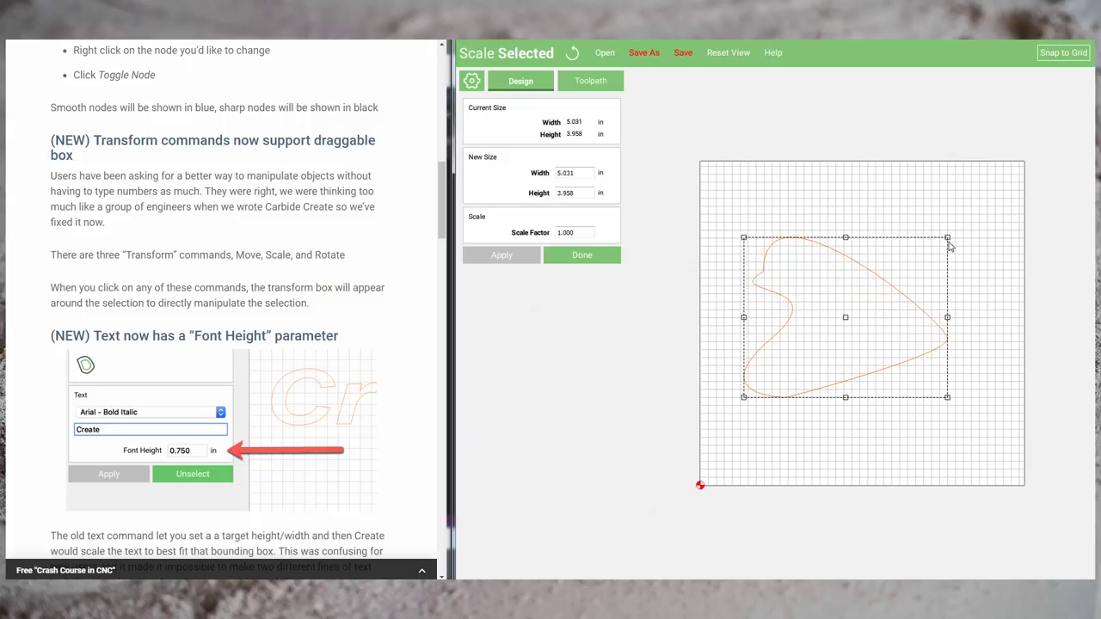
mouse_move(947, 240)
left_mouse_down()
mouse_move(978, 207)
mouse_move(940, 249)
mouse_move(965, 206)
mouse_move(963, 264)
mouse_move(951, 200)
mouse_move(992, 184)
mouse_move(963, 212)
mouse_move(950, 246)
mouse_move(963, 216)
mouse_move(965, 238)
mouse_move(951, 255)
mouse_move(954, 230)
left_mouse_up()
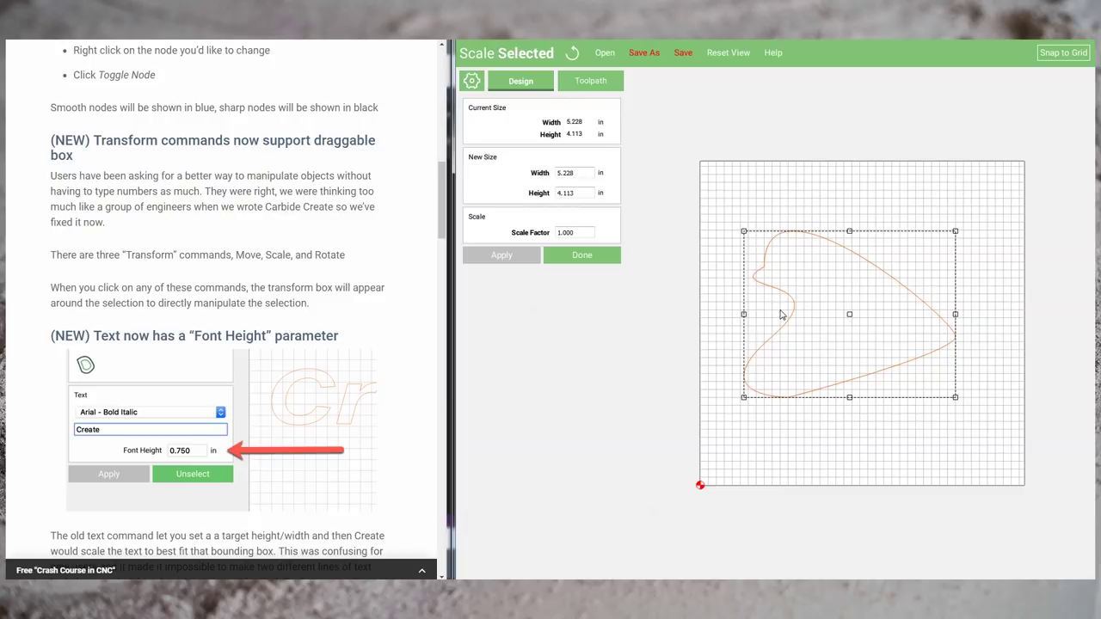
mouse_move(846, 314)
left_mouse_down()
mouse_move(871, 337)
mouse_move(860, 325)
left_mouse_up()
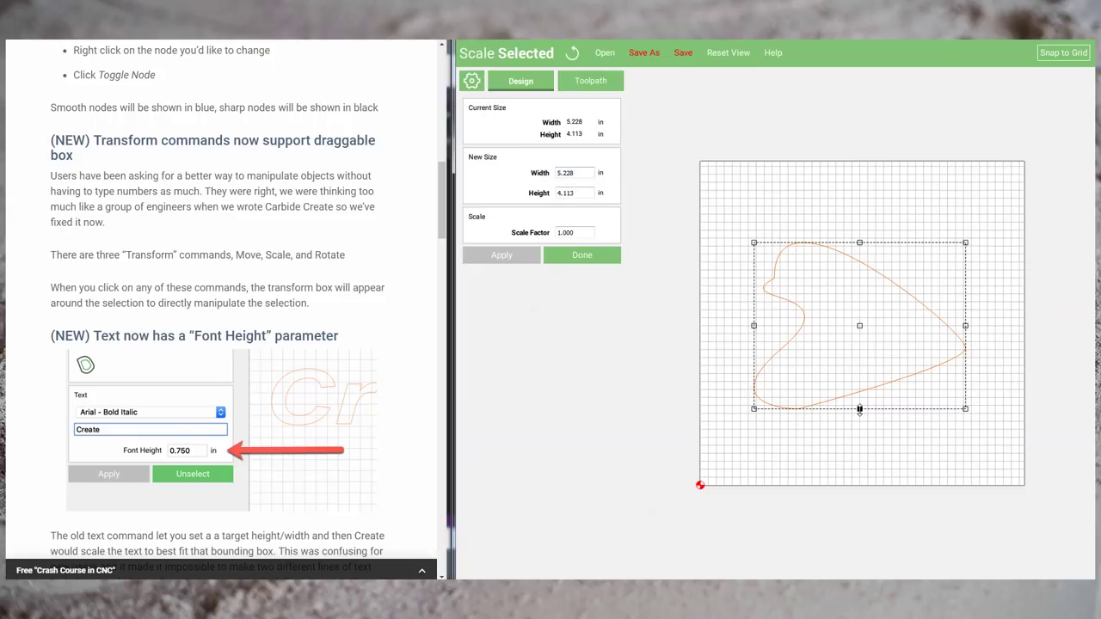
mouse_move(859, 409)
left_mouse_down()
mouse_move(859, 440)
mouse_move(858, 405)
left_mouse_up()
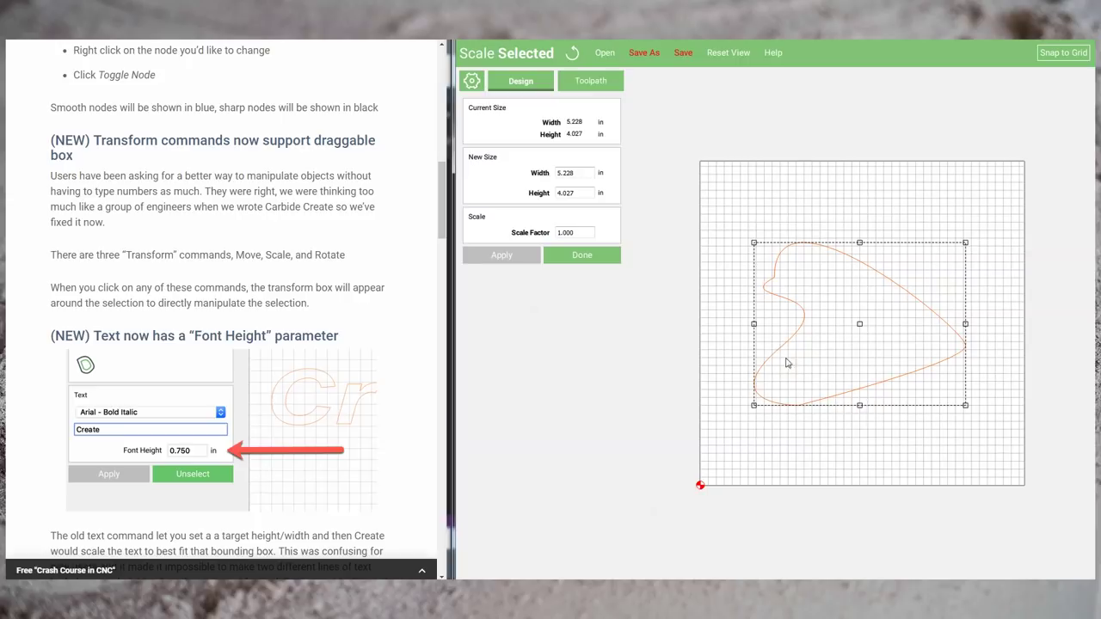
- Try new Width values in New Size, then drag handles to finish at 5.175 by 4.027 in
left_click_drag(587, 171, 522, 177)
type("6")
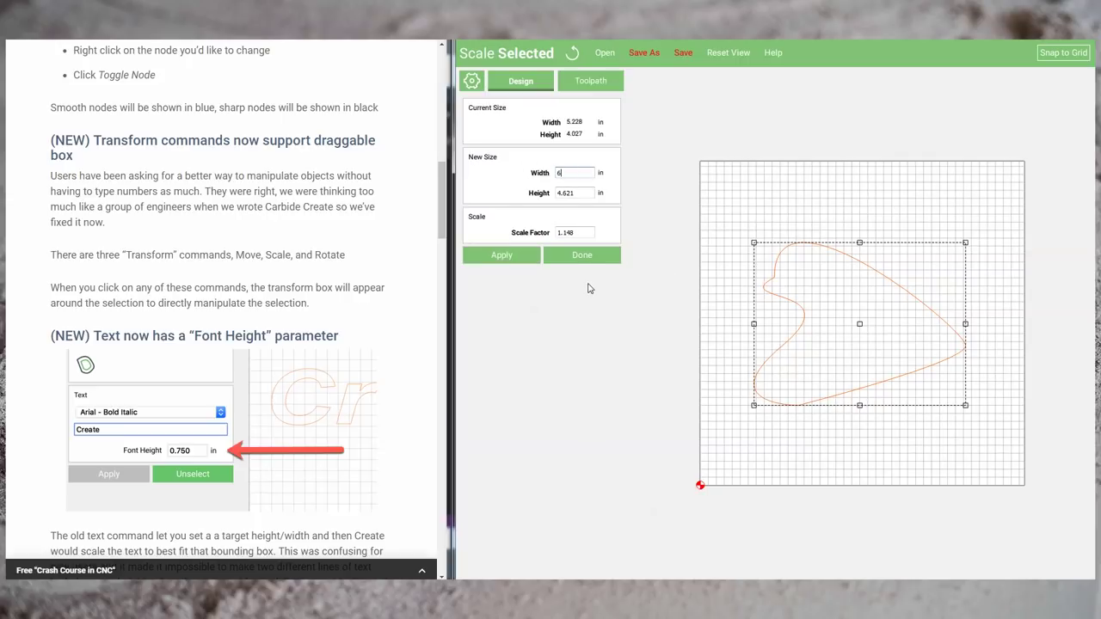
left_click_drag(570, 173, 542, 173)
type("8")
type("2")
type("4")
mouse_move(754, 323)
left_mouse_down()
mouse_move(716, 324)
mouse_move(767, 321)
mouse_move(737, 318)
mouse_move(755, 322)
left_mouse_up()
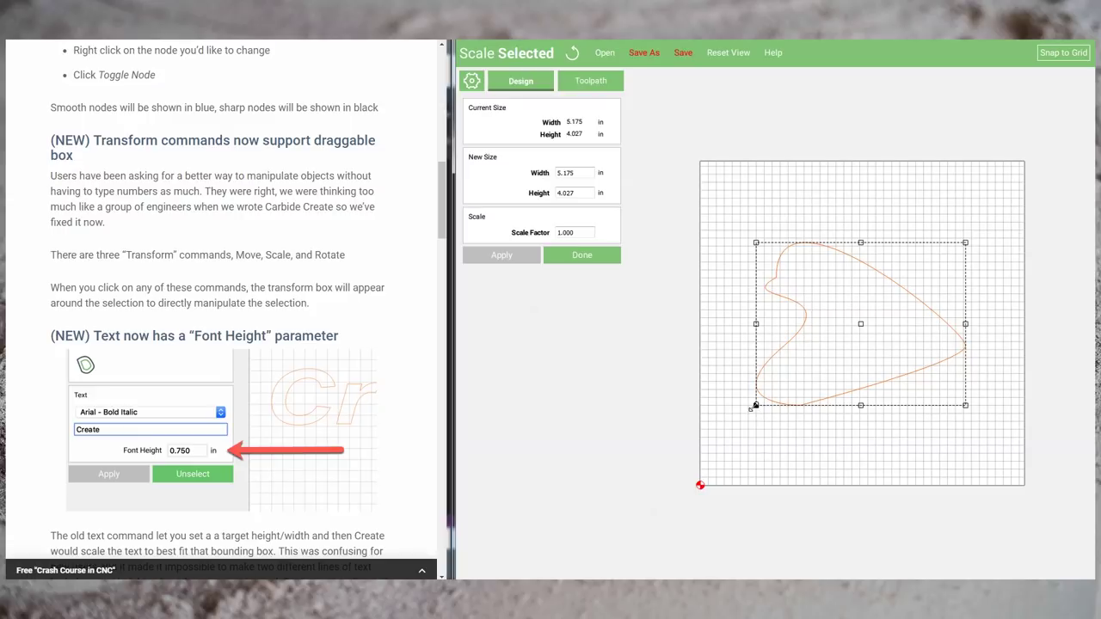
mouse_move(755, 405)
left_mouse_down()
mouse_move(737, 423)
mouse_move(756, 405)
left_mouse_up()
scroll(245, 300, "down", 2)
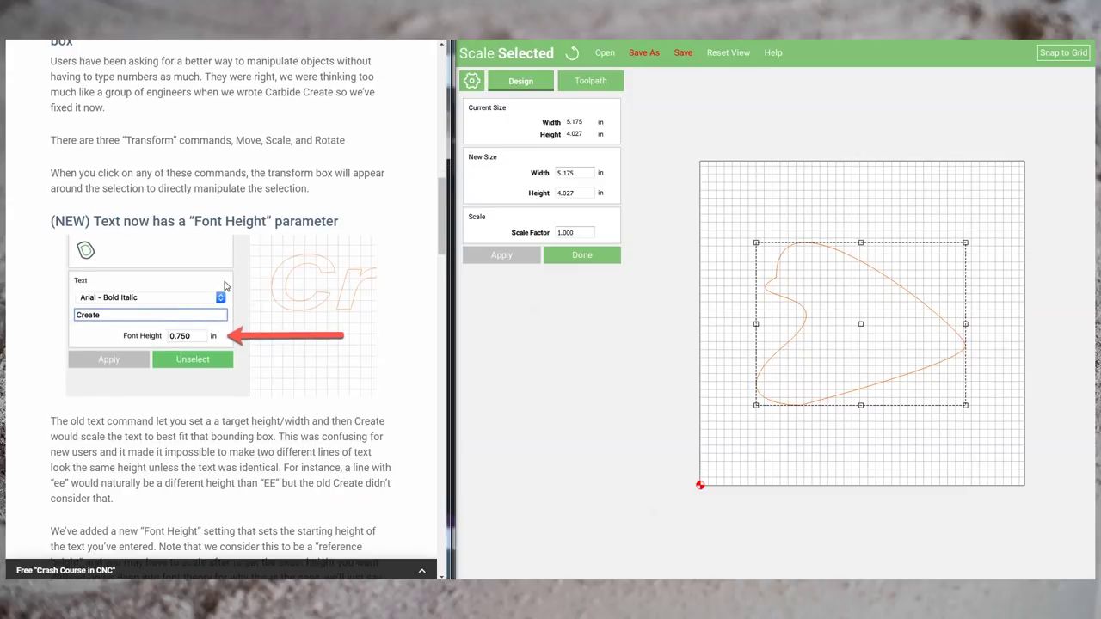
scroll(225, 284, "down", 2)
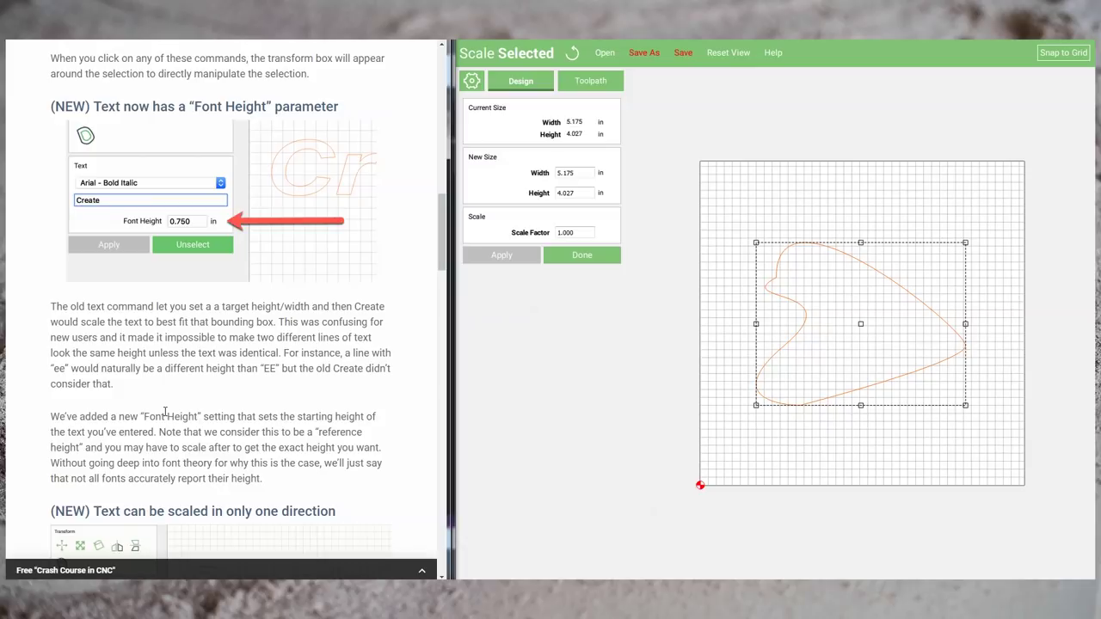
scroll(165, 411, "down", 1)
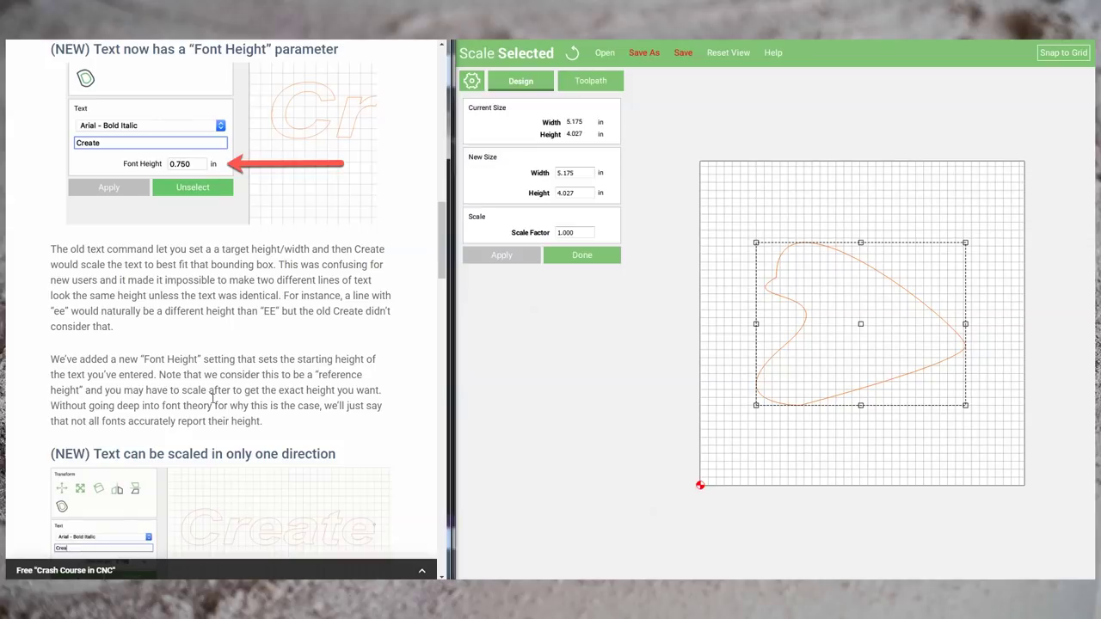
left_click(797, 200)
- Add a 'Text' object at 1.000 in font height near the canvas top-left
left_click(606, 133)
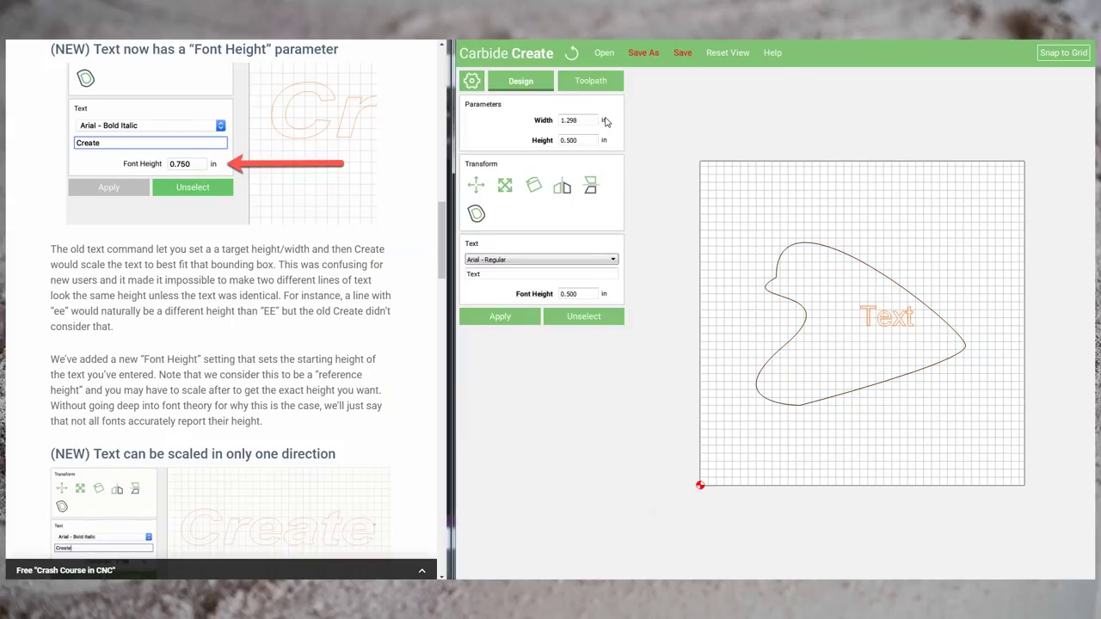
left_click(866, 323)
left_click_drag(865, 323, 743, 203)
left_click_drag(592, 294, 533, 284)
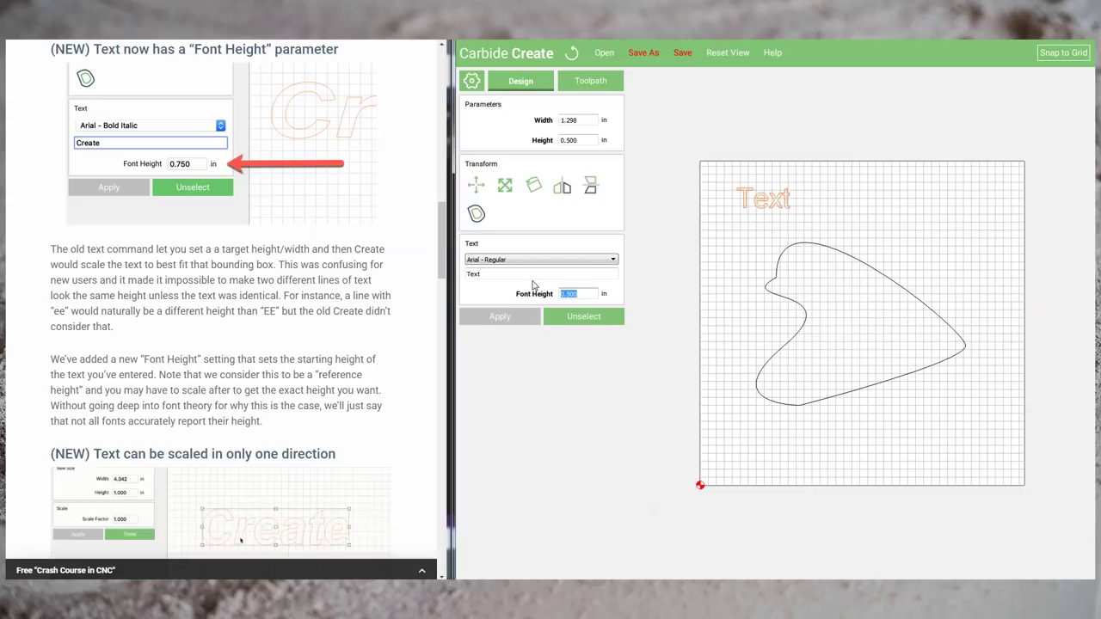
type("1.000")
left_click(521, 316)
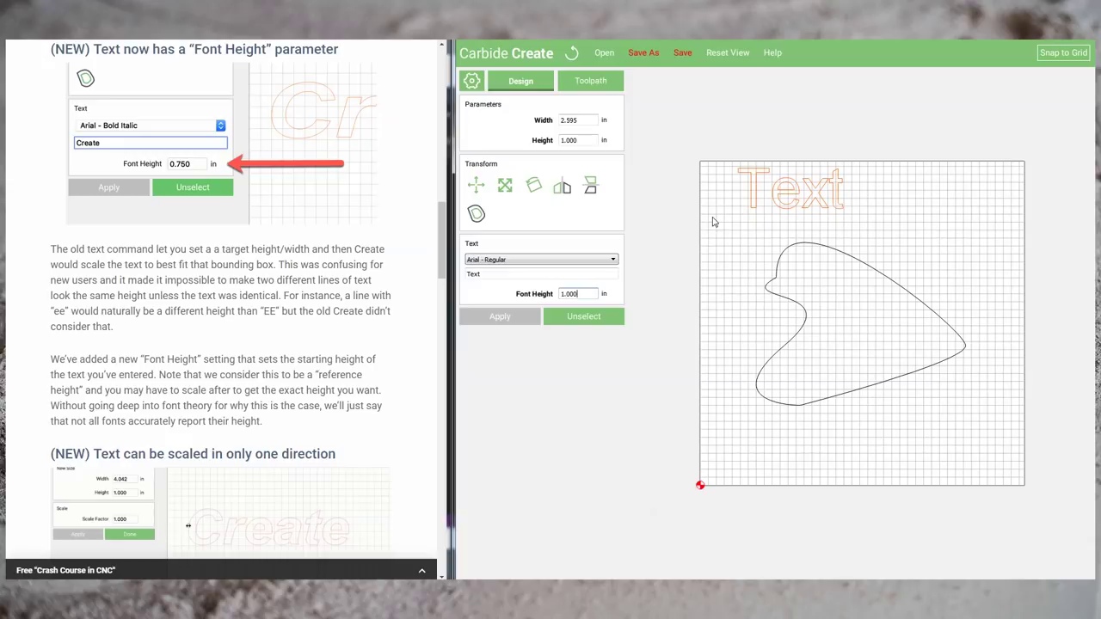
left_click_drag(757, 193, 740, 201)
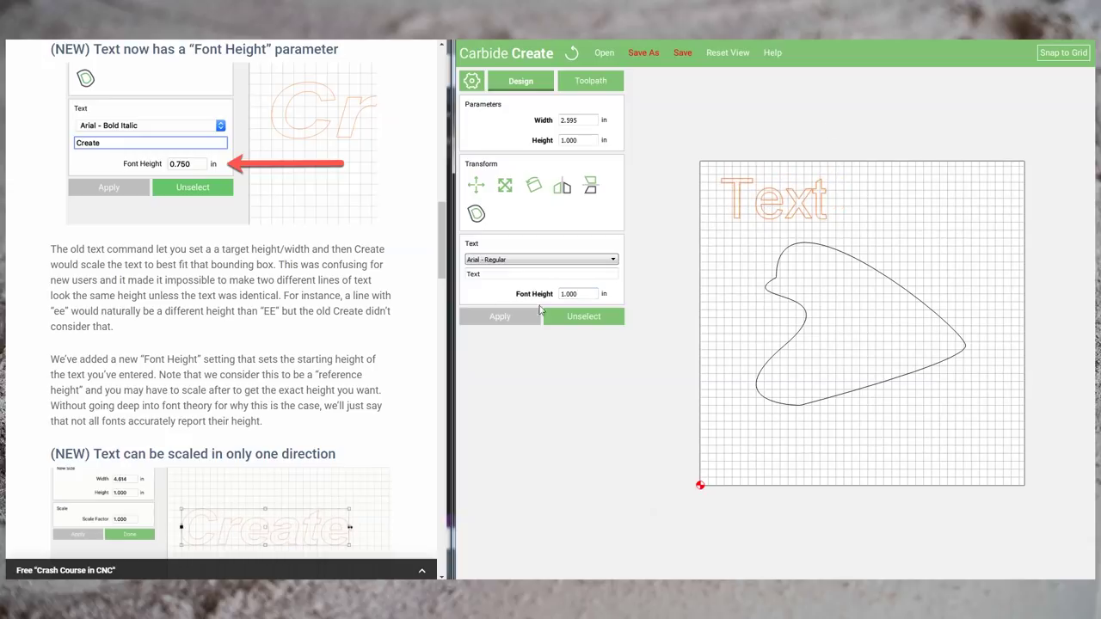
left_click(583, 317)
- Add a second text reading 'ext' at 1.000 in height, overlapping the end of 'Text'
left_click(594, 117)
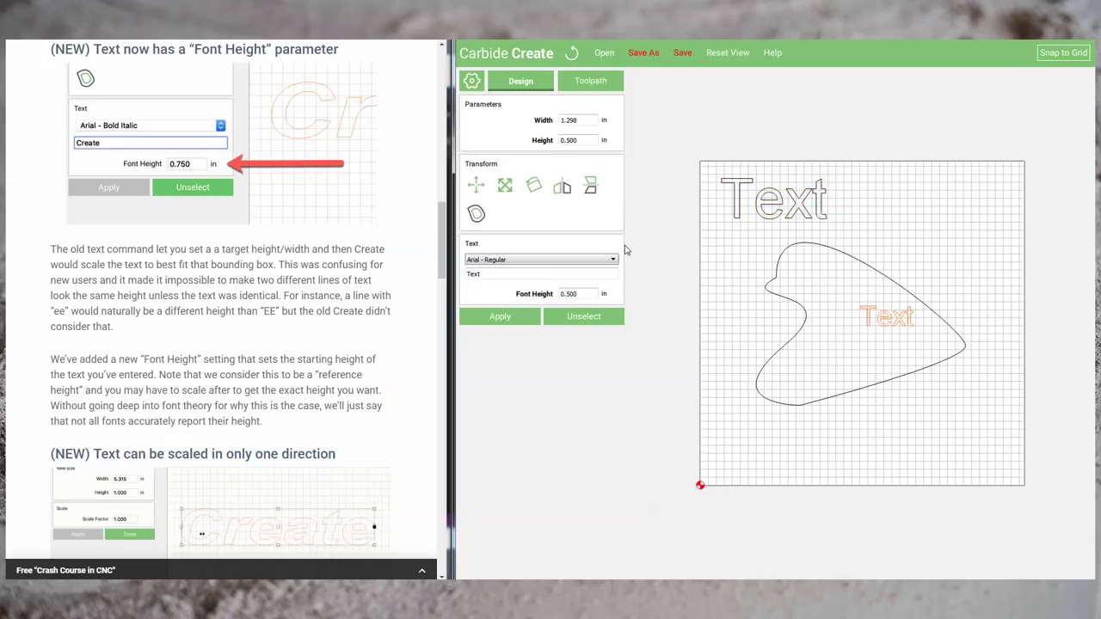
left_click_drag(886, 330, 907, 216)
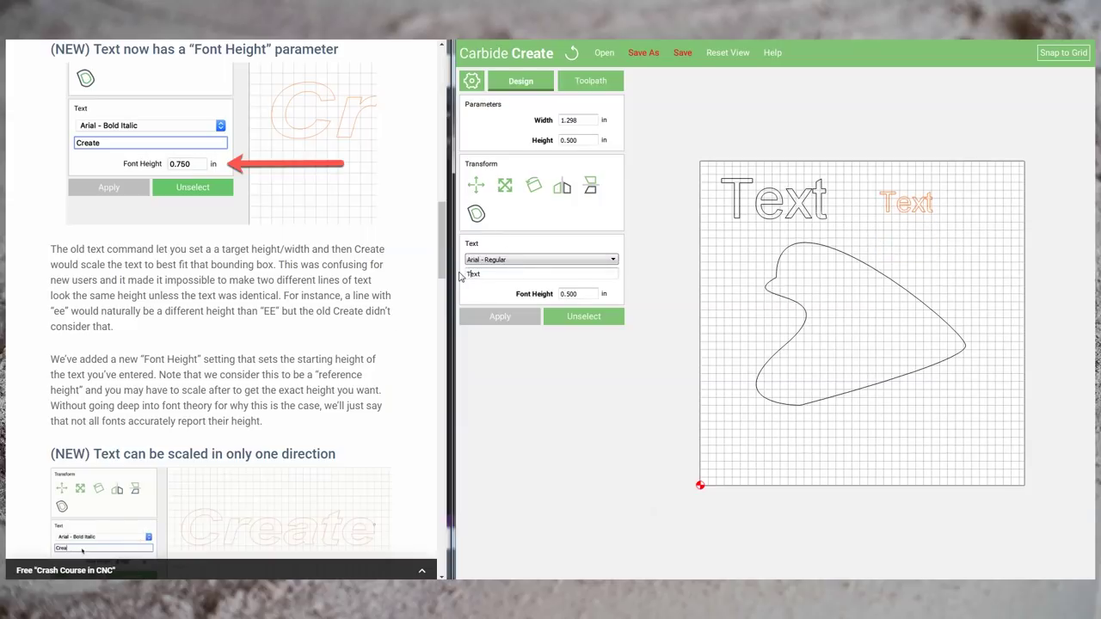
left_click_drag(472, 274, 449, 271)
key("BackSpace")
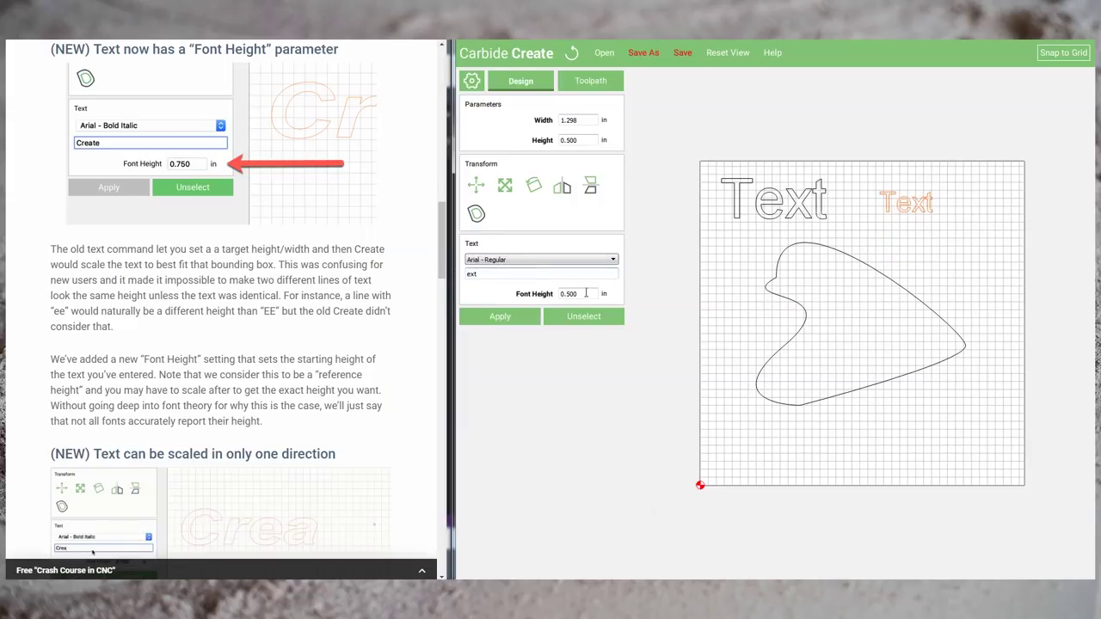
double_click(585, 293)
type("1")
left_click(511, 319)
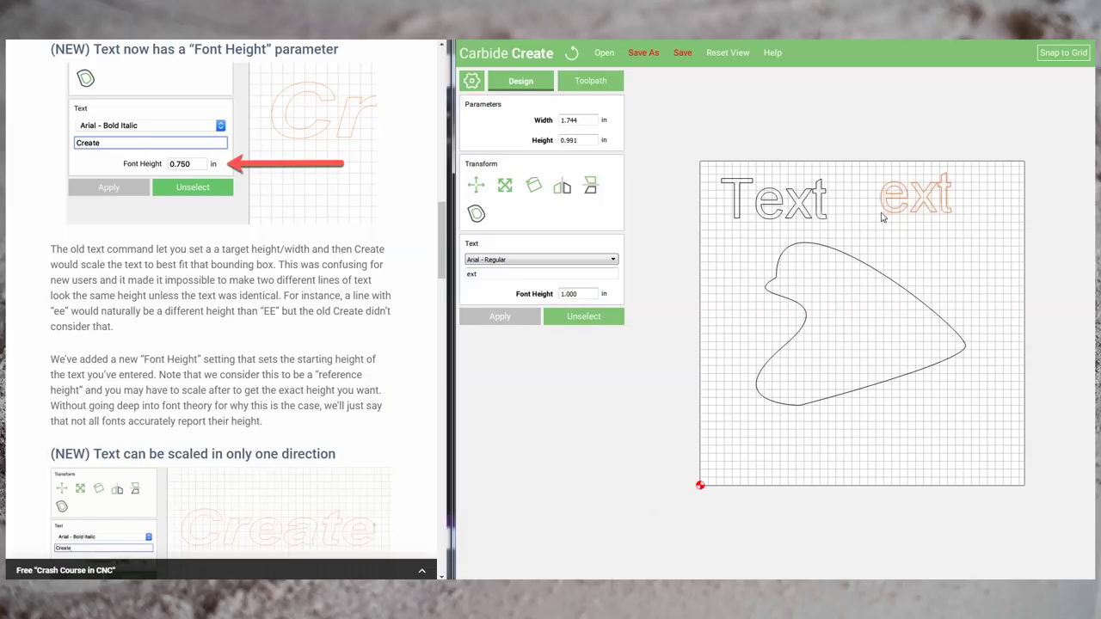
left_click_drag(881, 218, 850, 216)
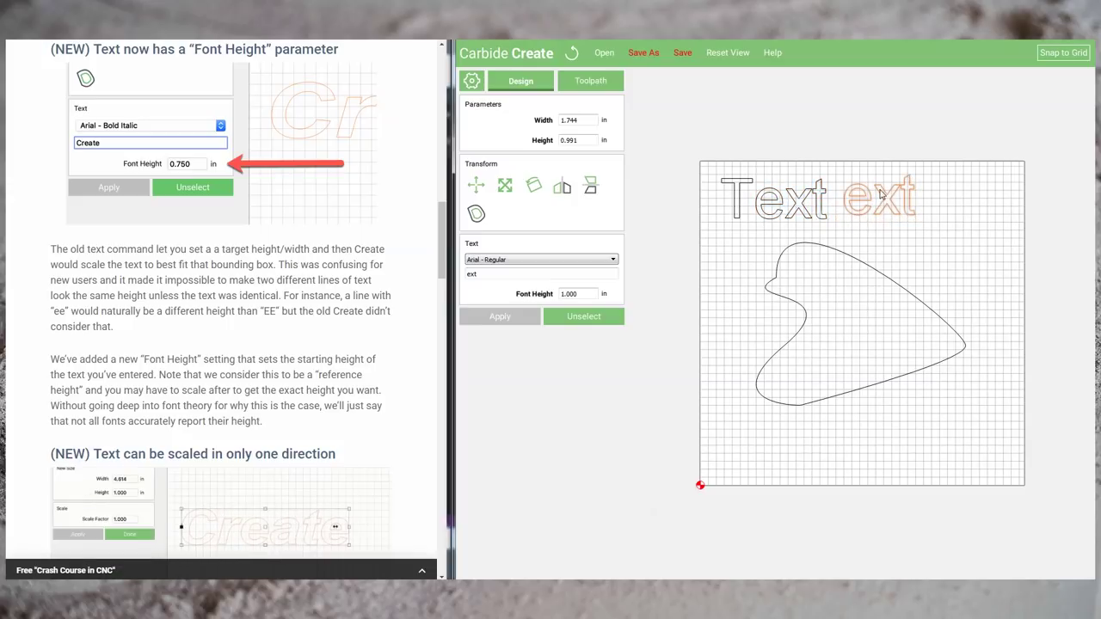
- Change the Job Setup grid spacing from 0.197 to .25 in and confirm both dialogs
left_click(471, 81)
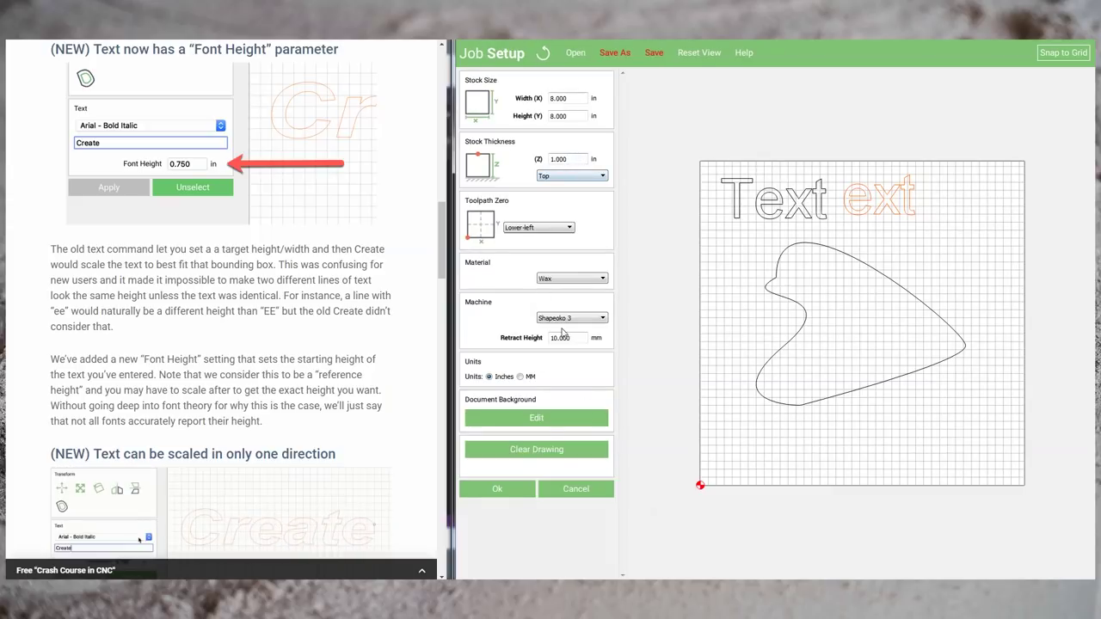
left_click(540, 419)
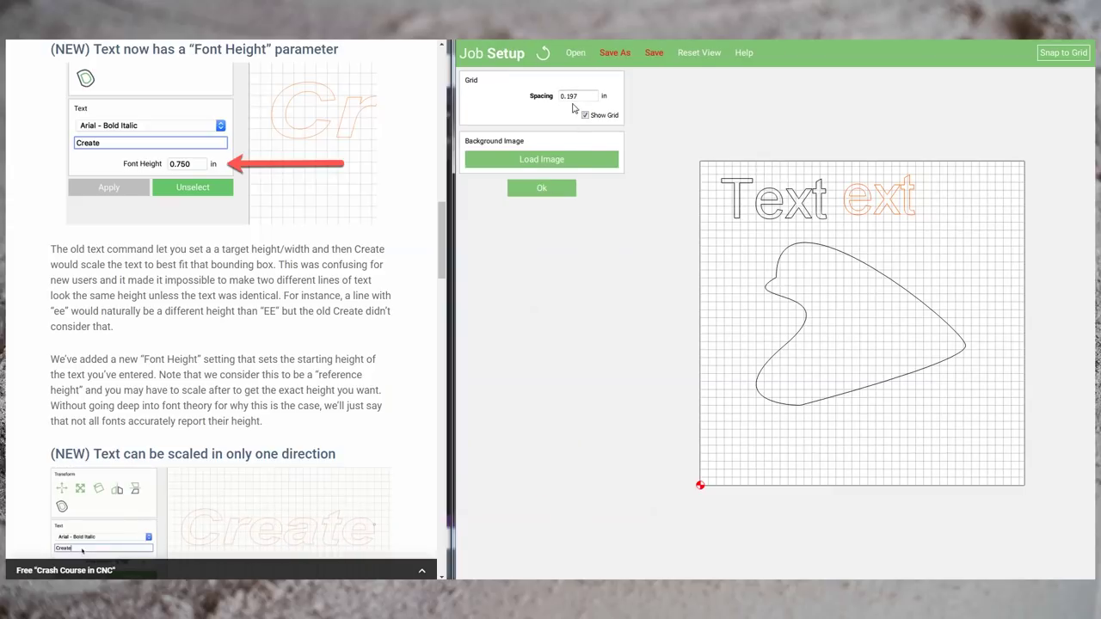
left_click_drag(577, 96, 519, 92)
type(".25")
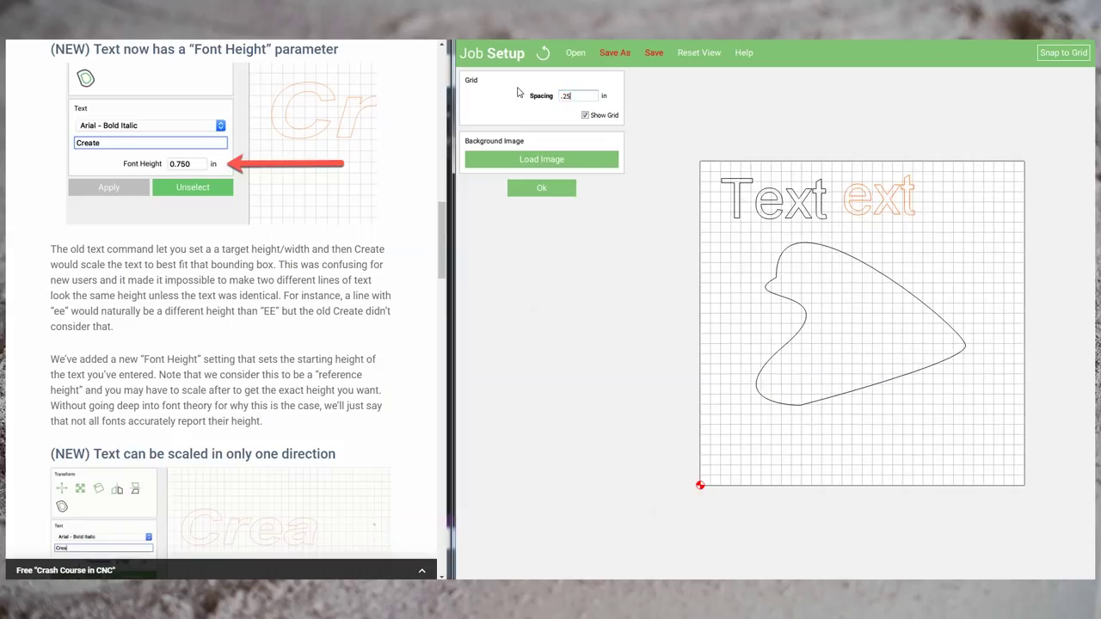
left_click(544, 191)
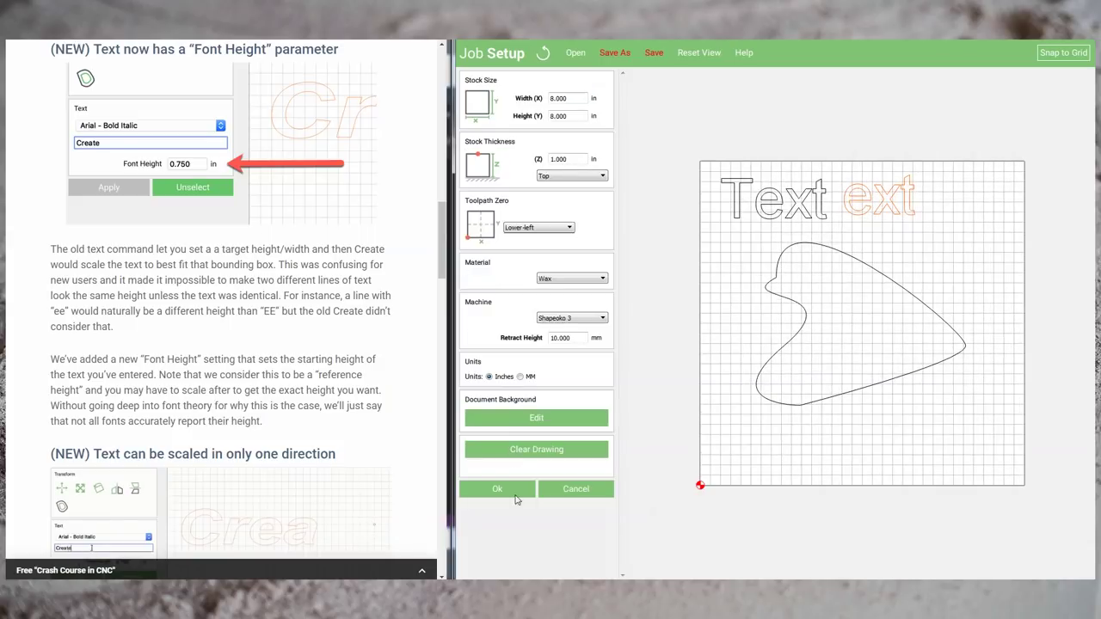
left_click(516, 494)
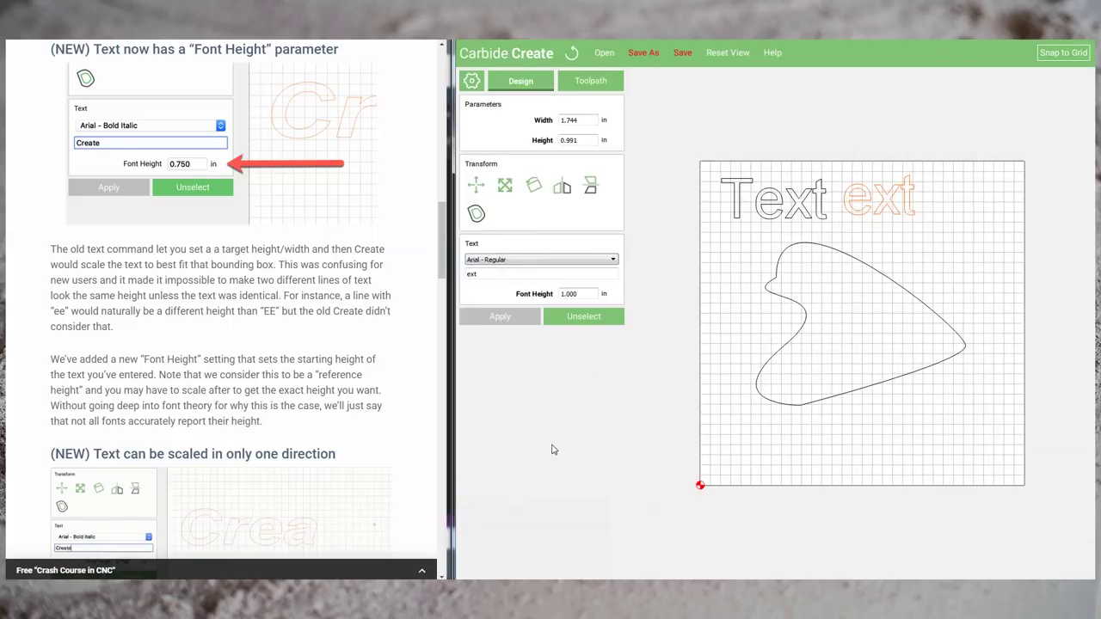
- Select the 'ext' text and delete it
left_click(724, 183)
left_click(728, 189)
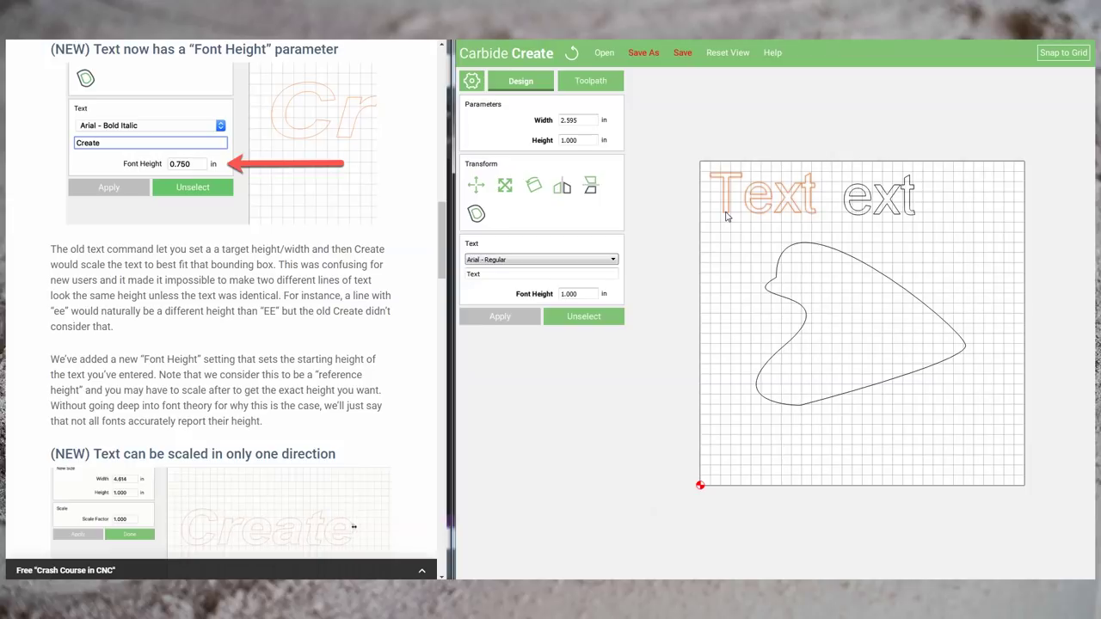
left_click(868, 205)
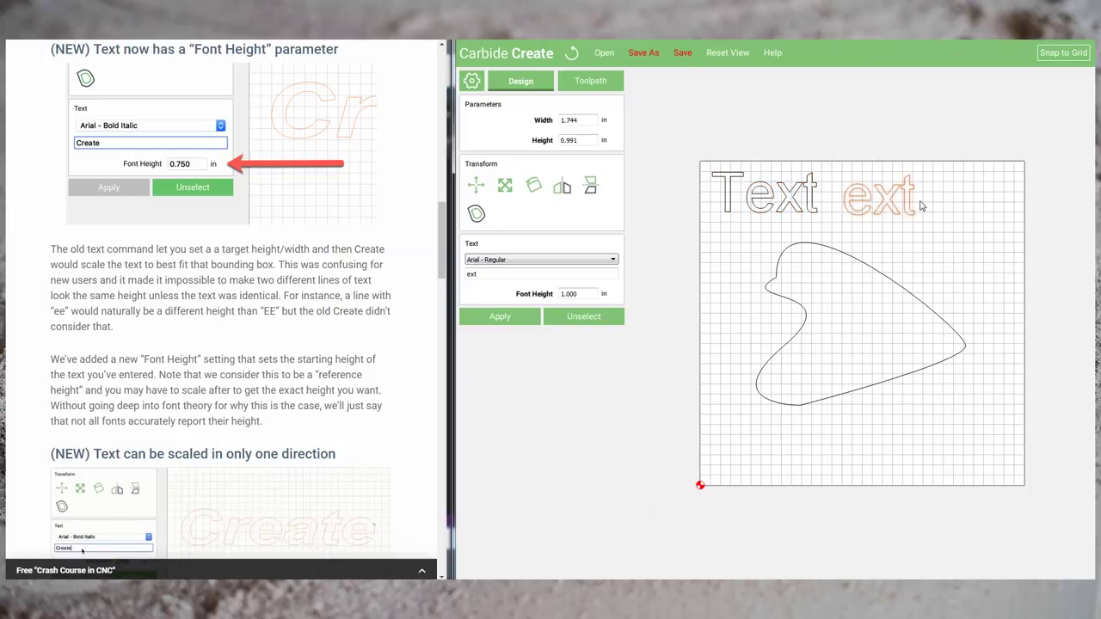
left_click_drag(906, 212, 894, 209)
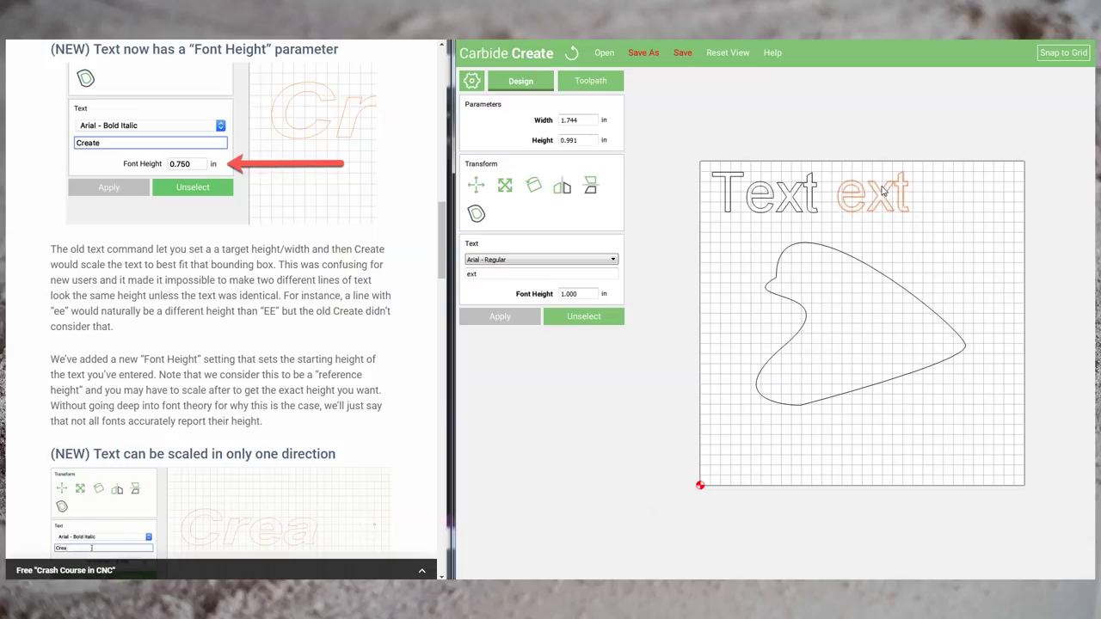
key("Delete")
- Add a new 'ex' text at 1.000 in font height and place it just right of 'Text'
left_click(610, 129)
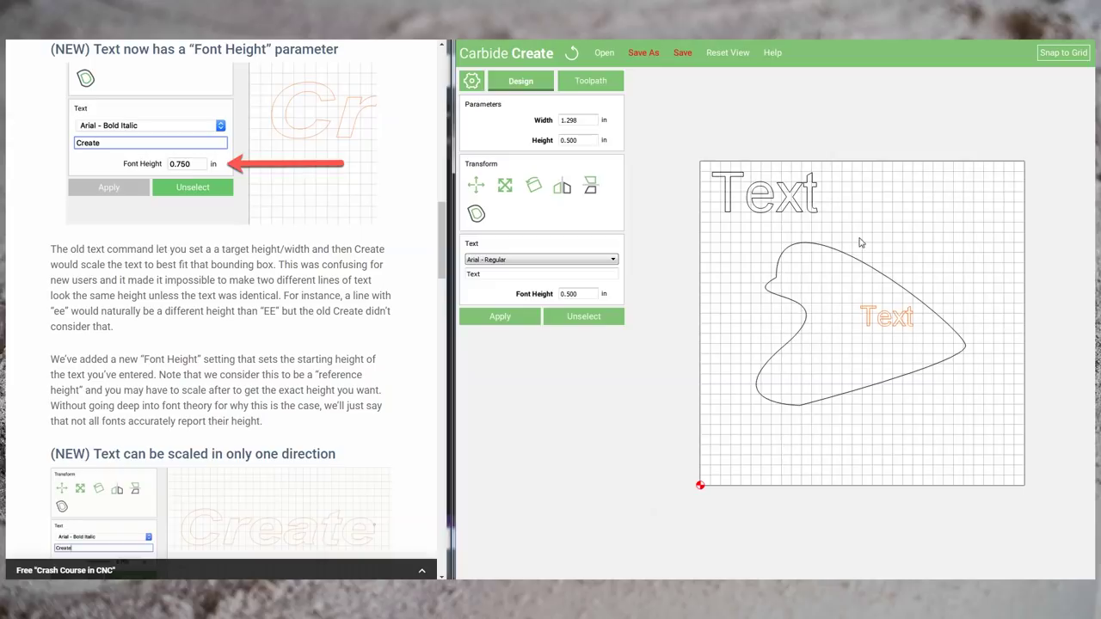
triple_click(510, 278)
type("ex")
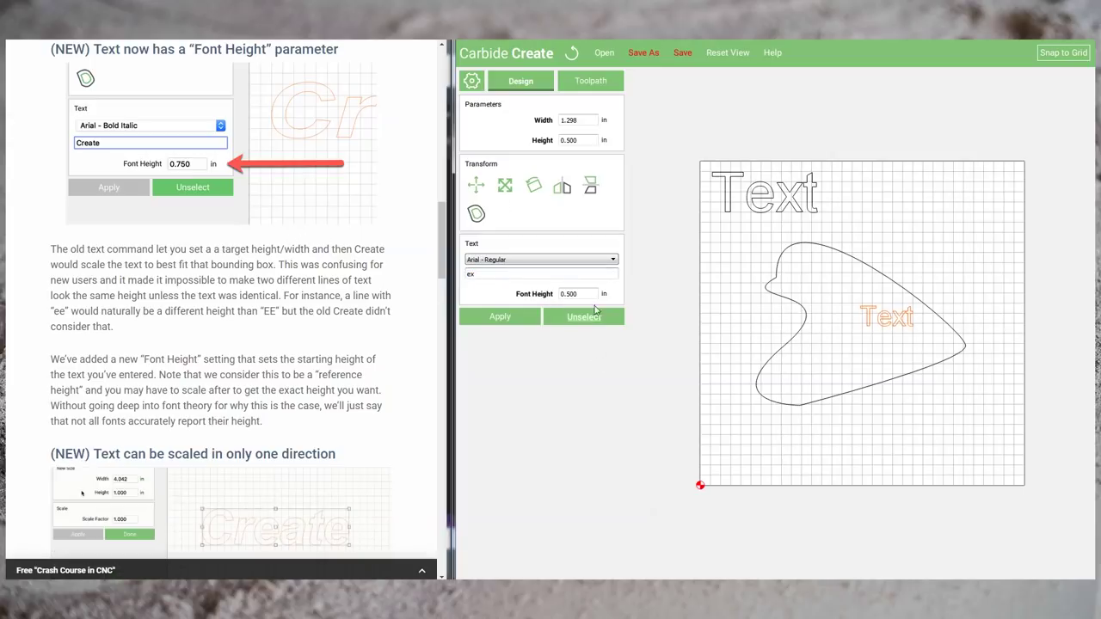
triple_click(577, 293)
type("1")
left_click(500, 316)
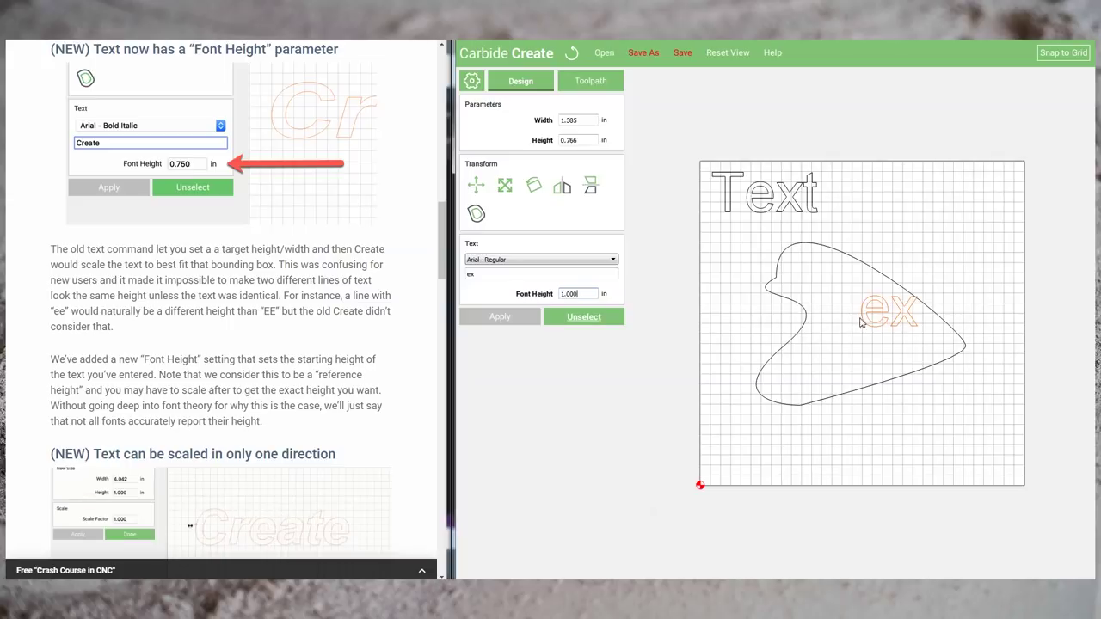
left_click_drag(866, 324, 843, 212)
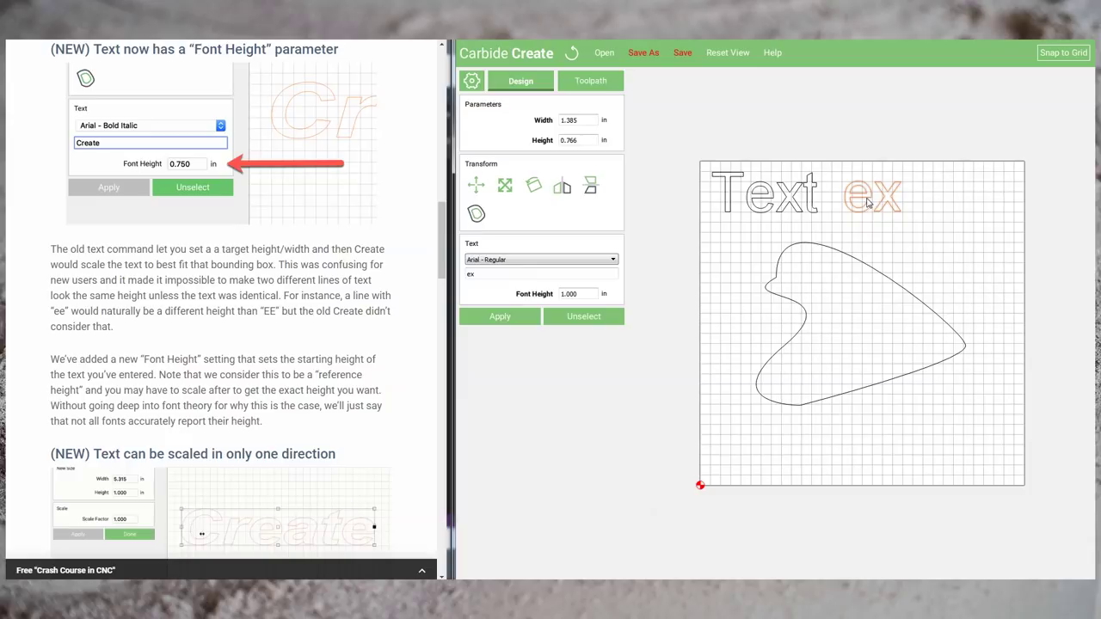
left_click_drag(868, 203, 770, 204)
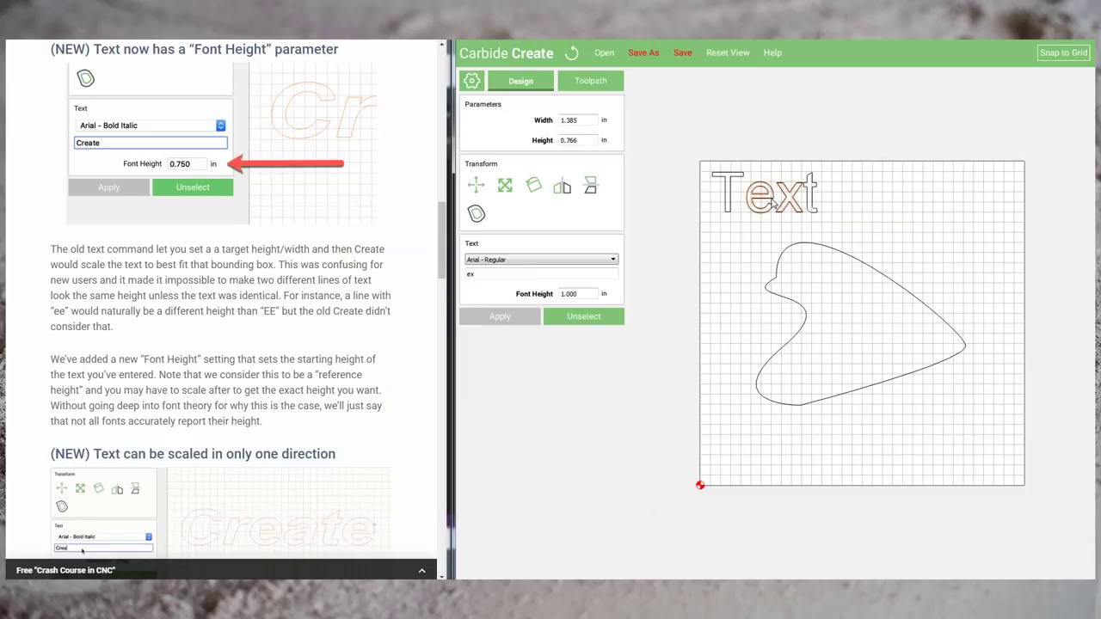
left_click_drag(773, 203, 870, 201)
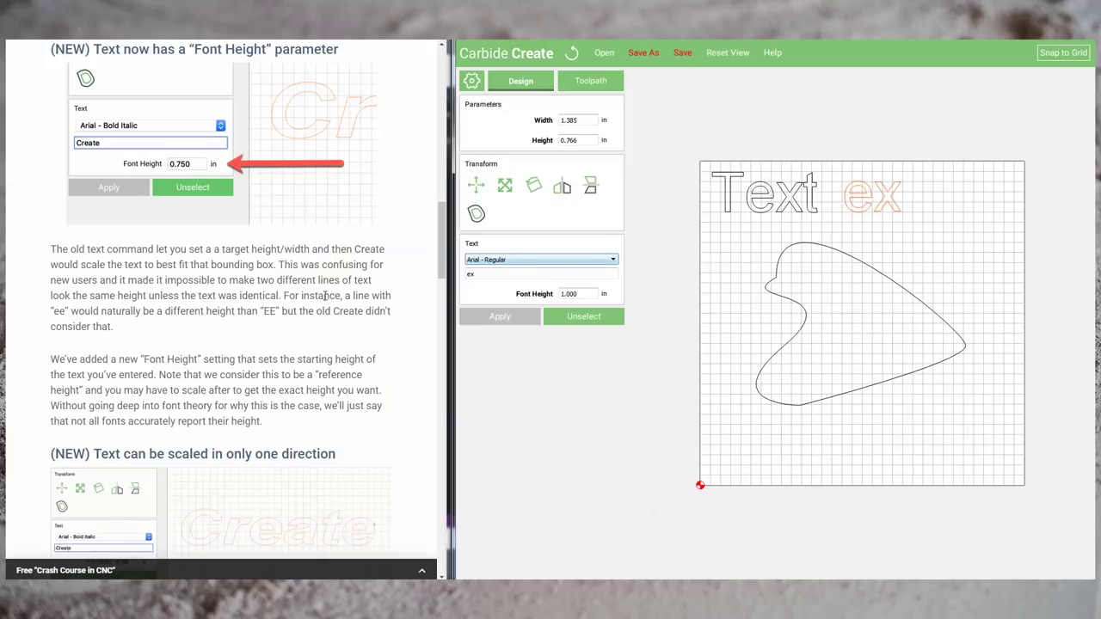
- Set the ex text's width to 4 in (4.000 × 2.212 in), apply it, and deselect
scroll(269, 353, "down", 3)
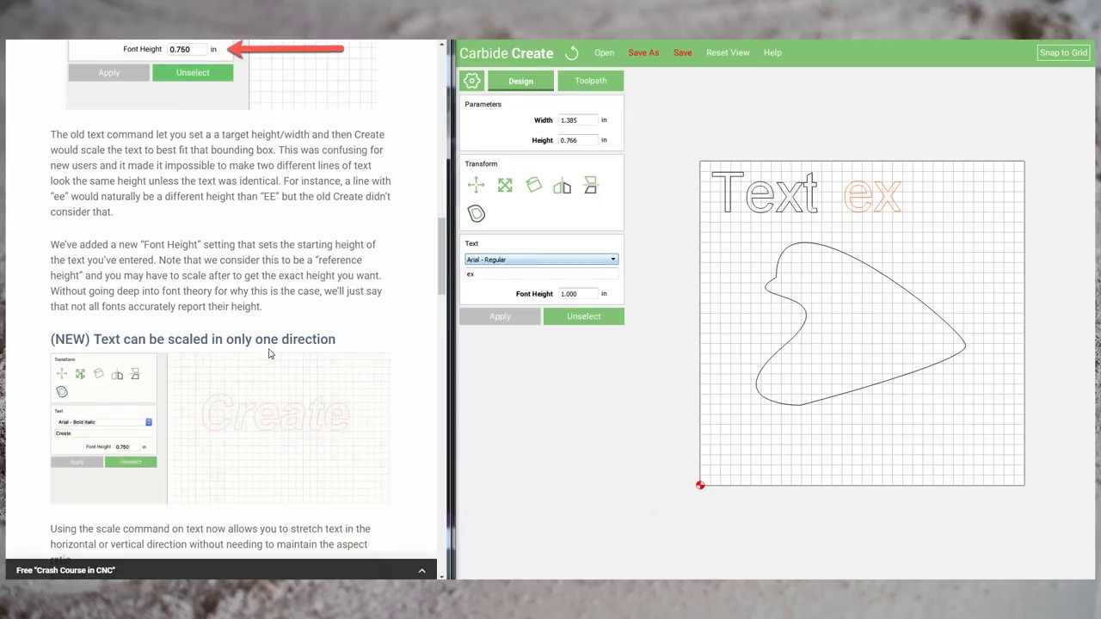
scroll(269, 353, "down", 3)
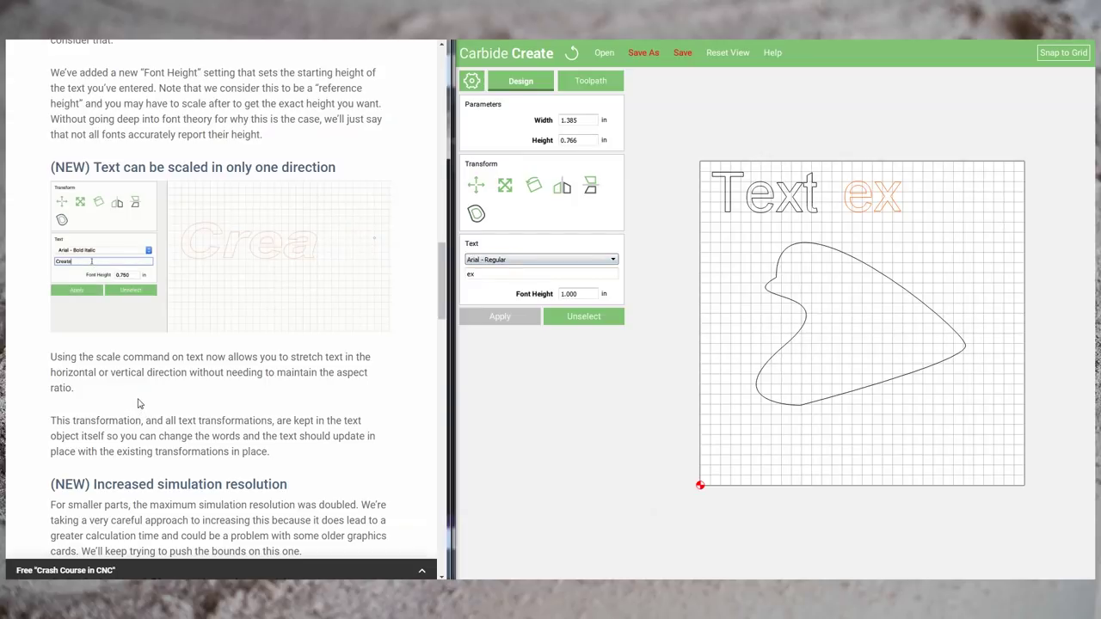
double_click(590, 122)
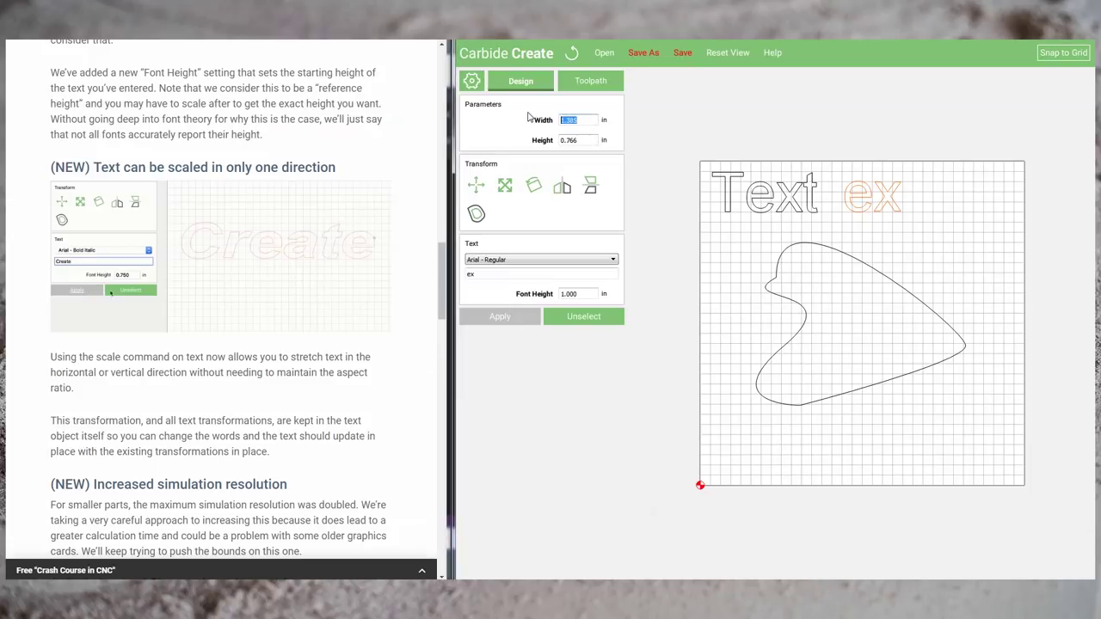
type("4")
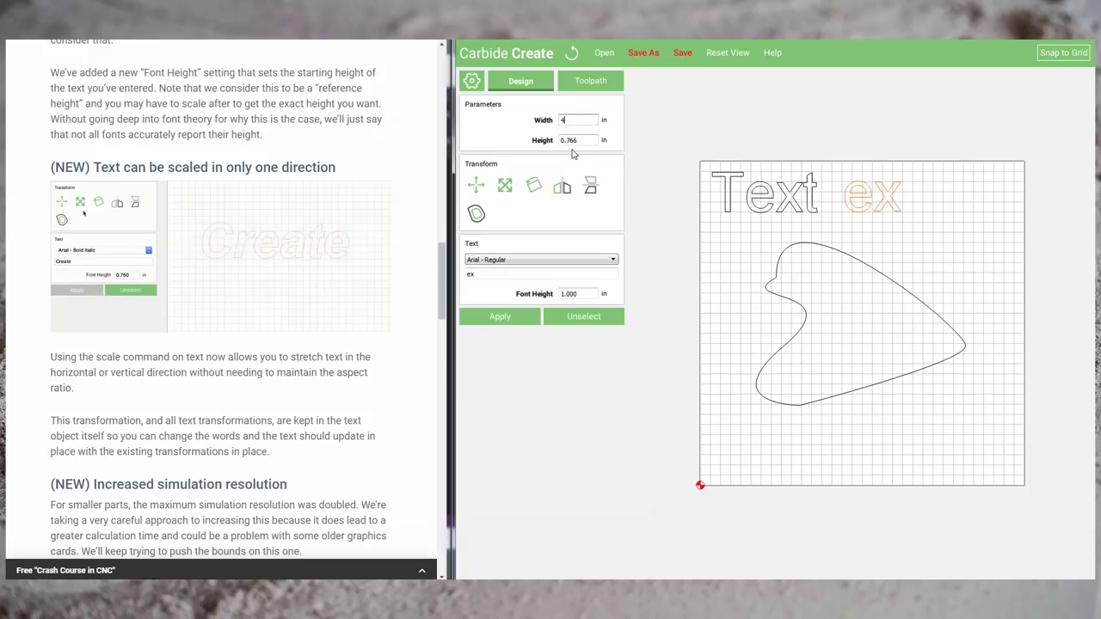
left_click(514, 320)
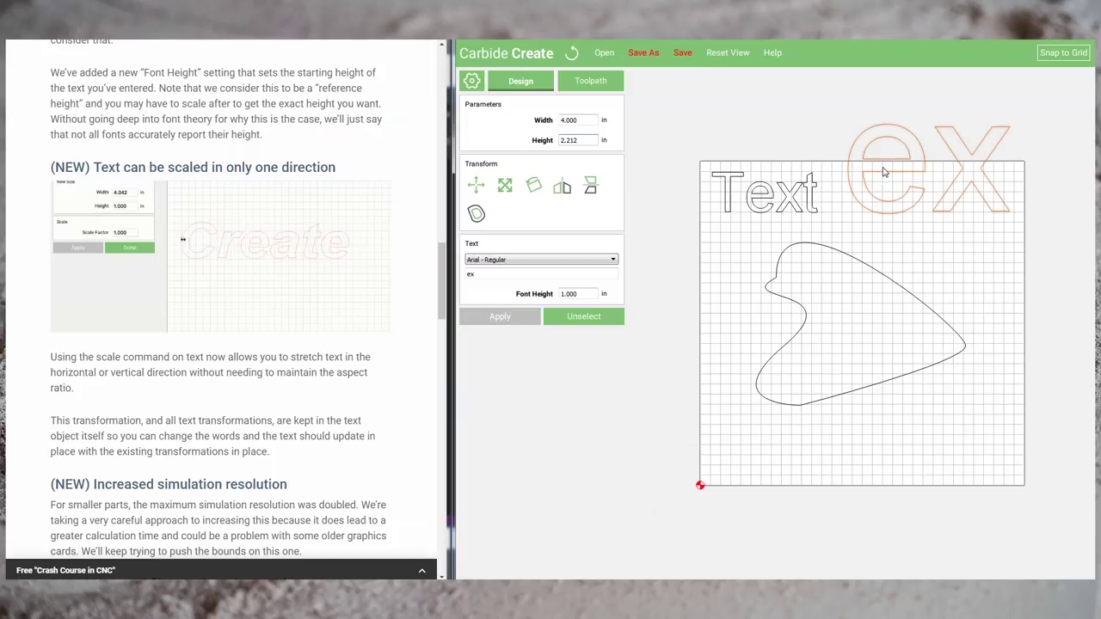
left_click(555, 316)
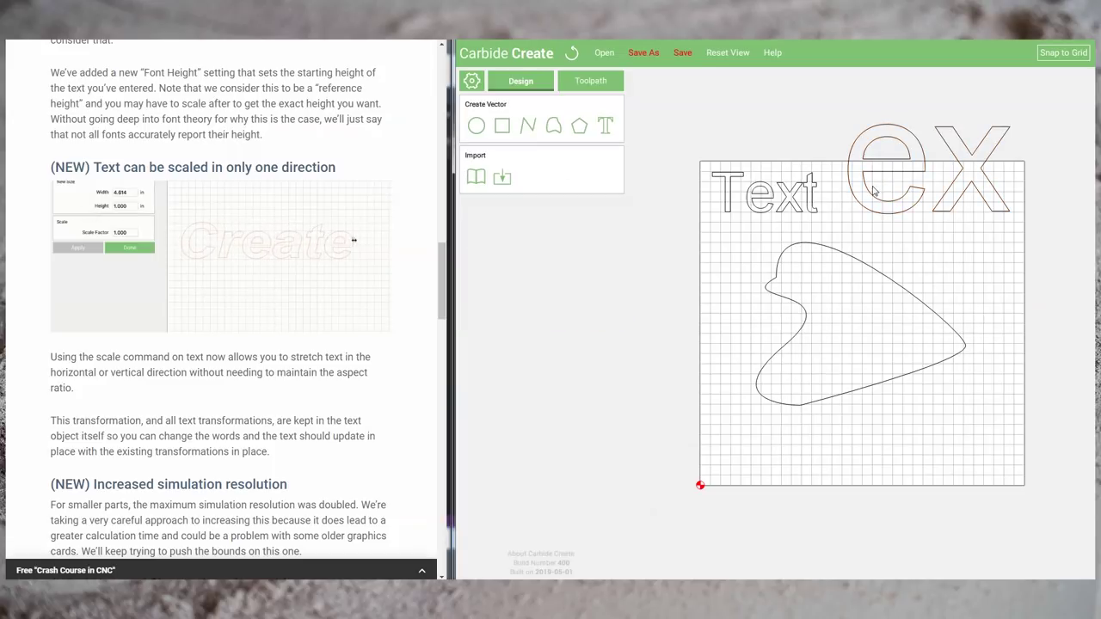
- Scale the ex text to about 3.860 × 2.087 in and move it beside Text at the top
left_click_drag(877, 185, 865, 445)
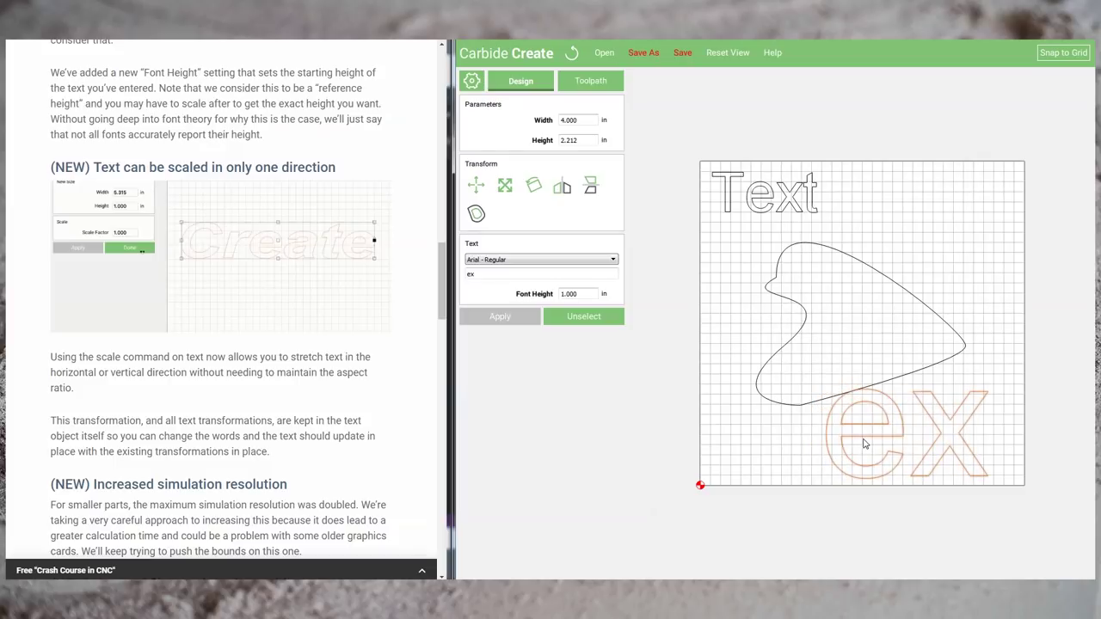
left_click(504, 185)
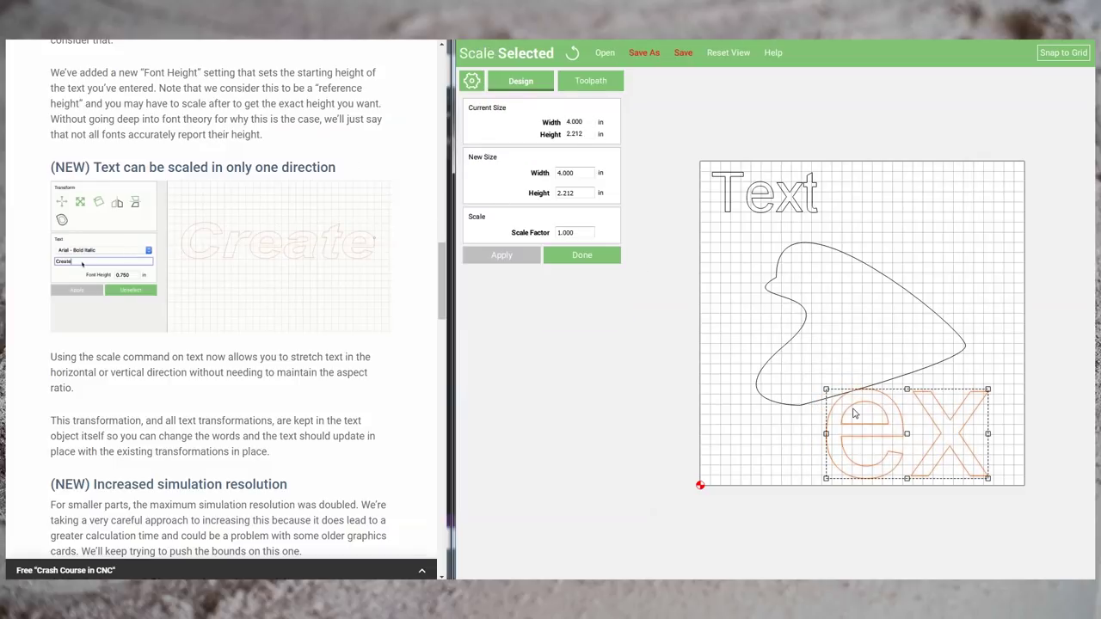
mouse_move(824, 434)
left_mouse_down()
mouse_move(710, 439)
mouse_move(838, 445)
mouse_move(712, 440)
mouse_move(821, 447)
left_mouse_up()
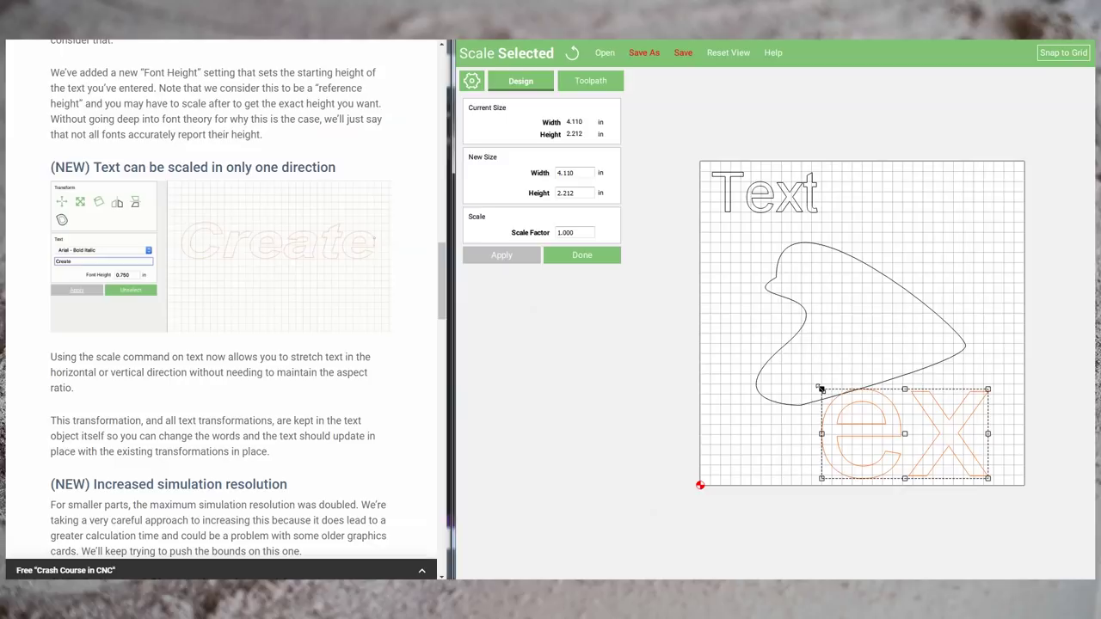
mouse_move(821, 389)
left_mouse_down()
mouse_move(781, 368)
mouse_move(799, 374)
mouse_move(799, 396)
mouse_move(757, 354)
mouse_move(840, 396)
mouse_move(835, 375)
mouse_move(831, 396)
left_mouse_up()
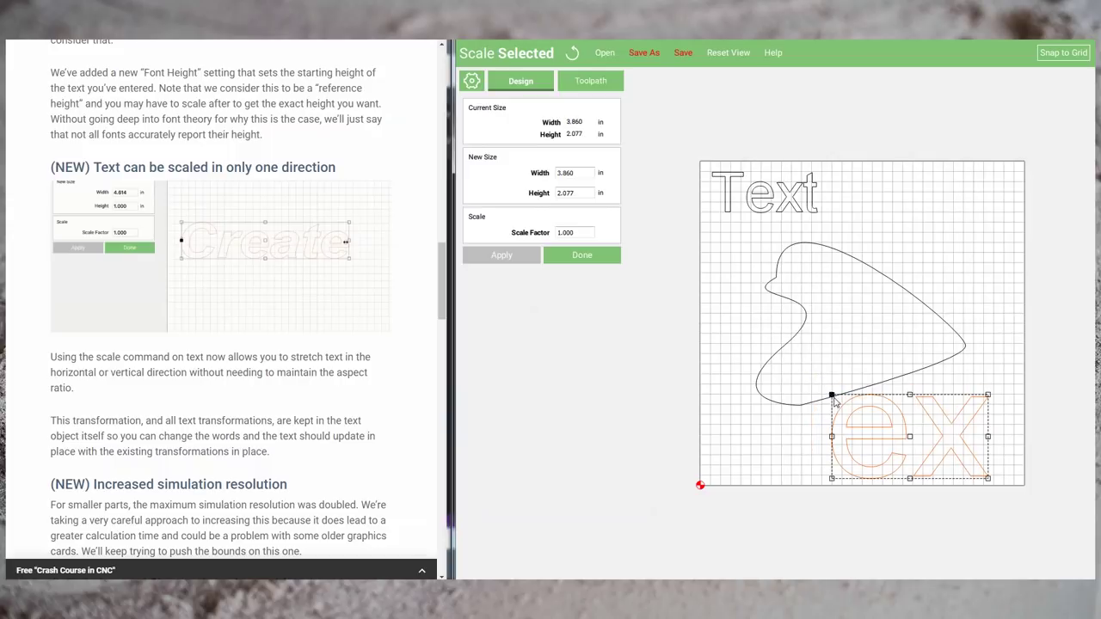
mouse_move(908, 395)
left_mouse_down()
mouse_move(909, 406)
mouse_move(911, 352)
mouse_move(909, 395)
left_mouse_up()
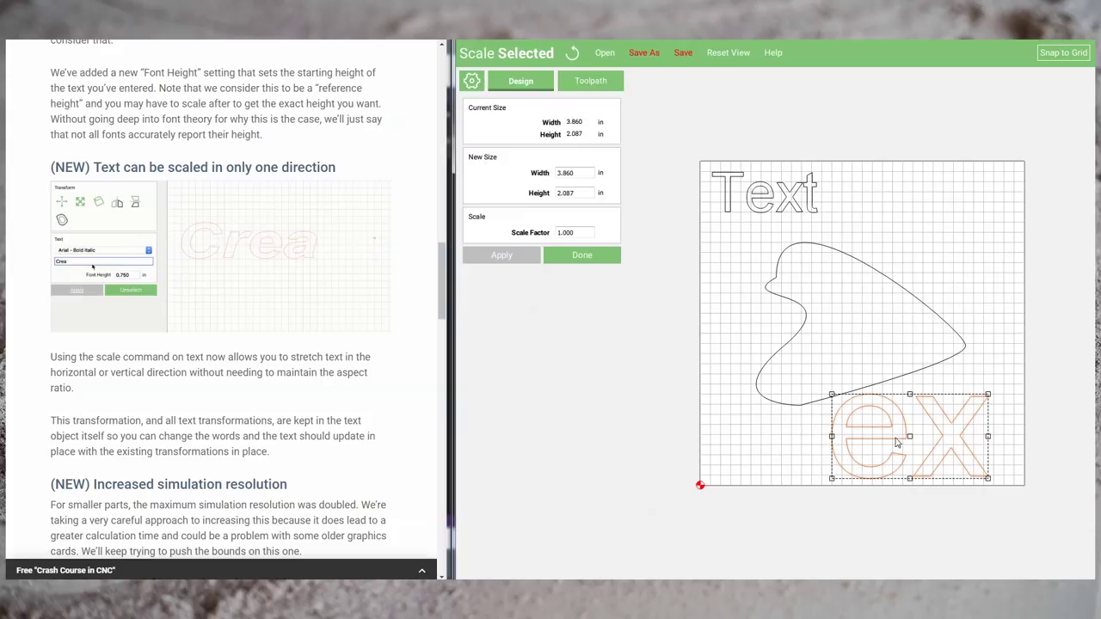
left_click_drag(909, 437, 926, 211)
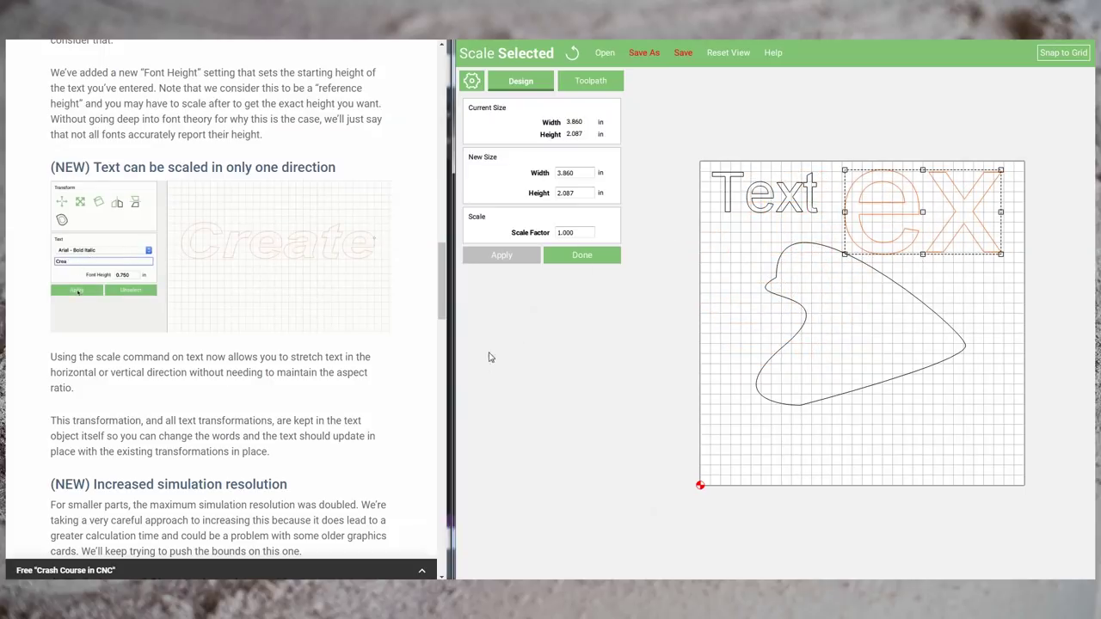
scroll(195, 291, "down", 3)
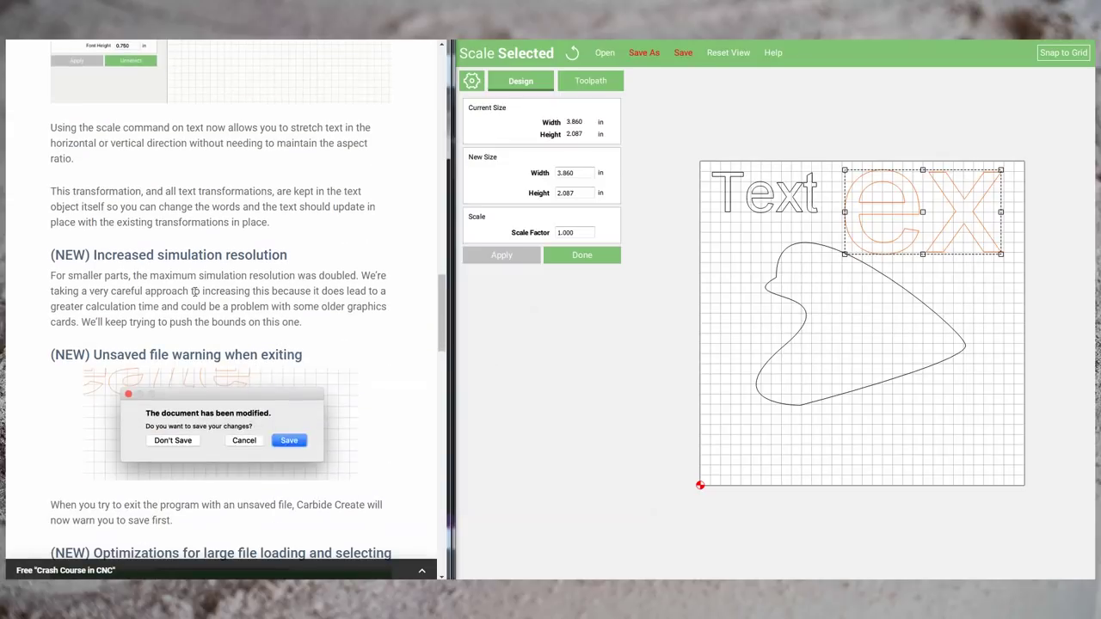
- Deselect the resized ex text to leave Scale Selected and return to the Design panel
scroll(196, 290, "down", 1)
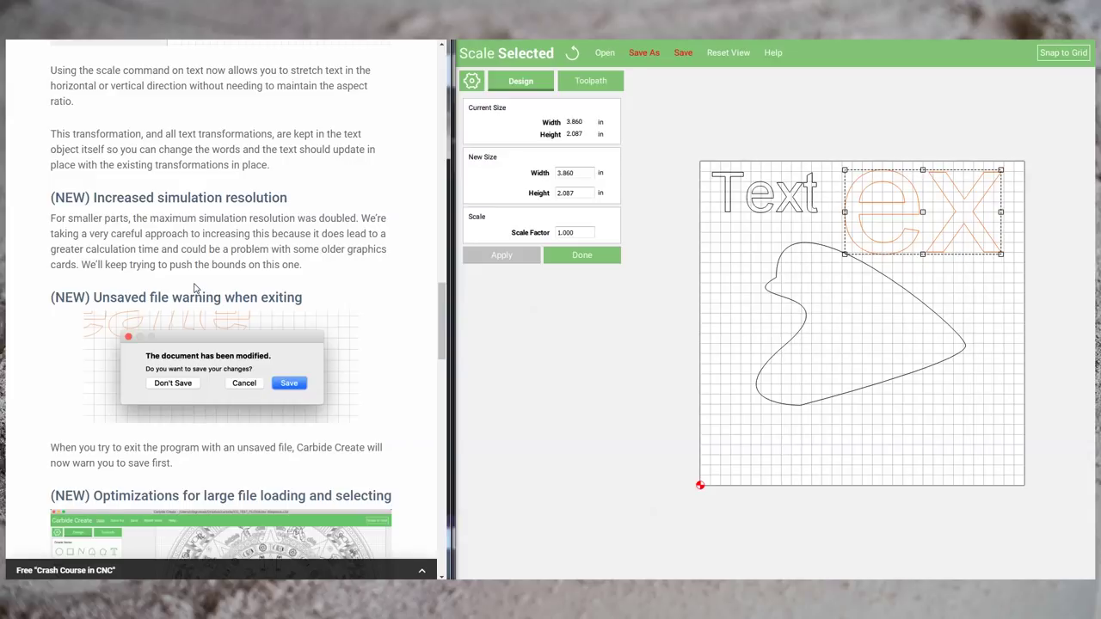
scroll(205, 313, "down", 1)
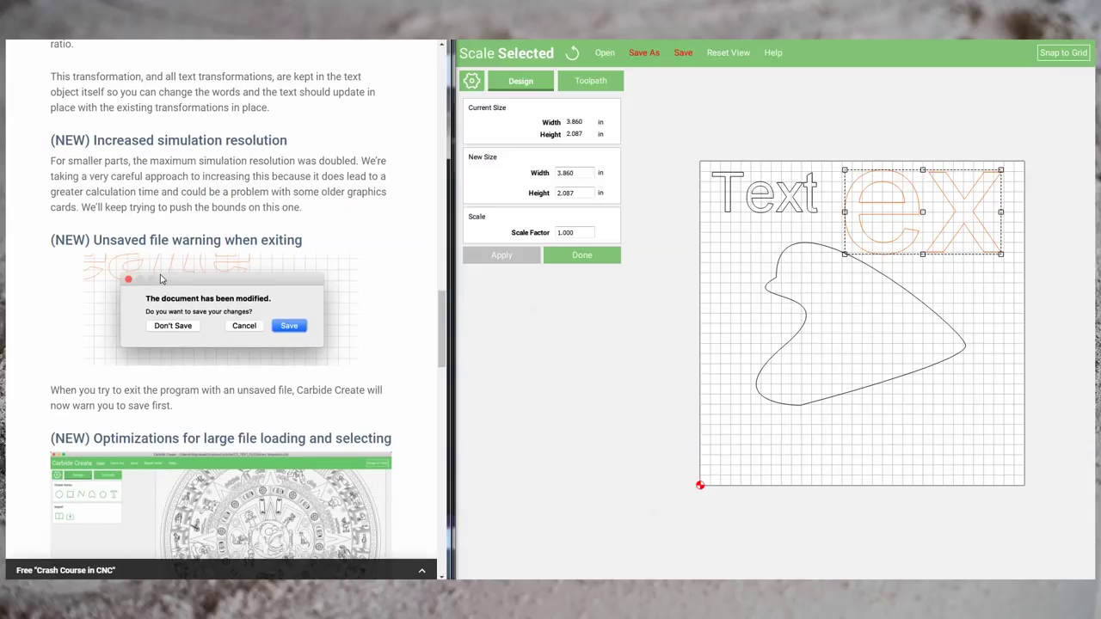
left_click(930, 125)
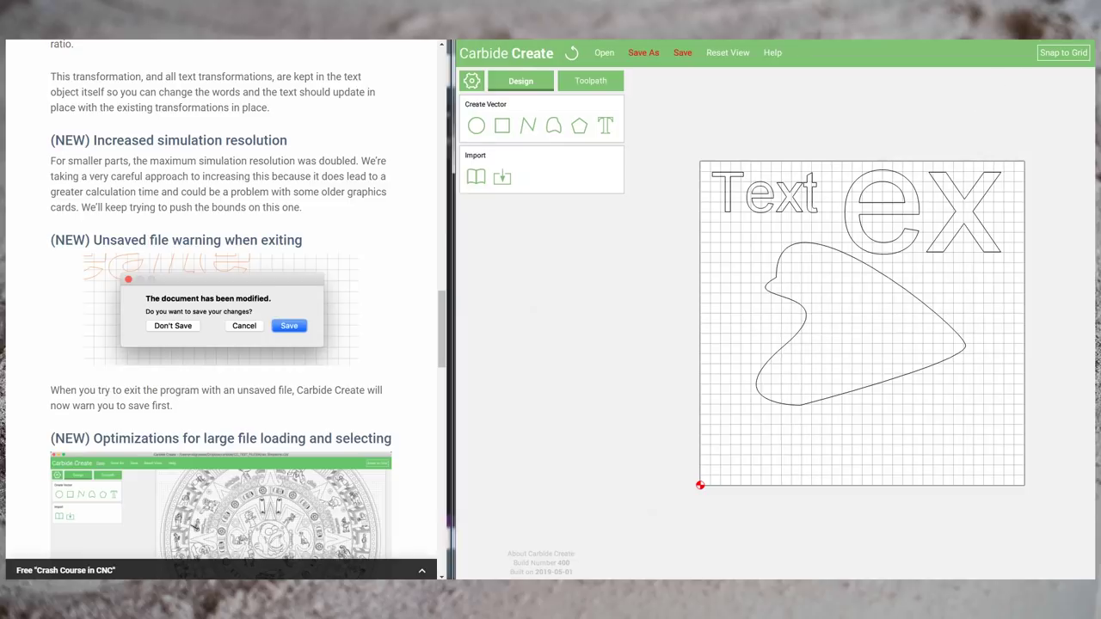
key("alt+F4")
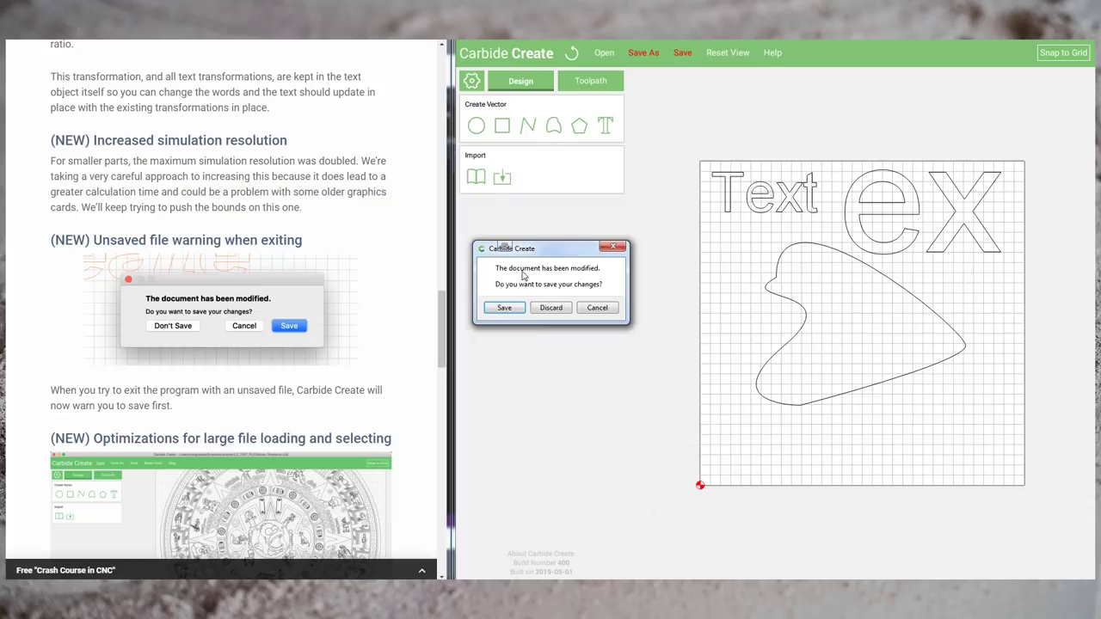
left_click(596, 308)
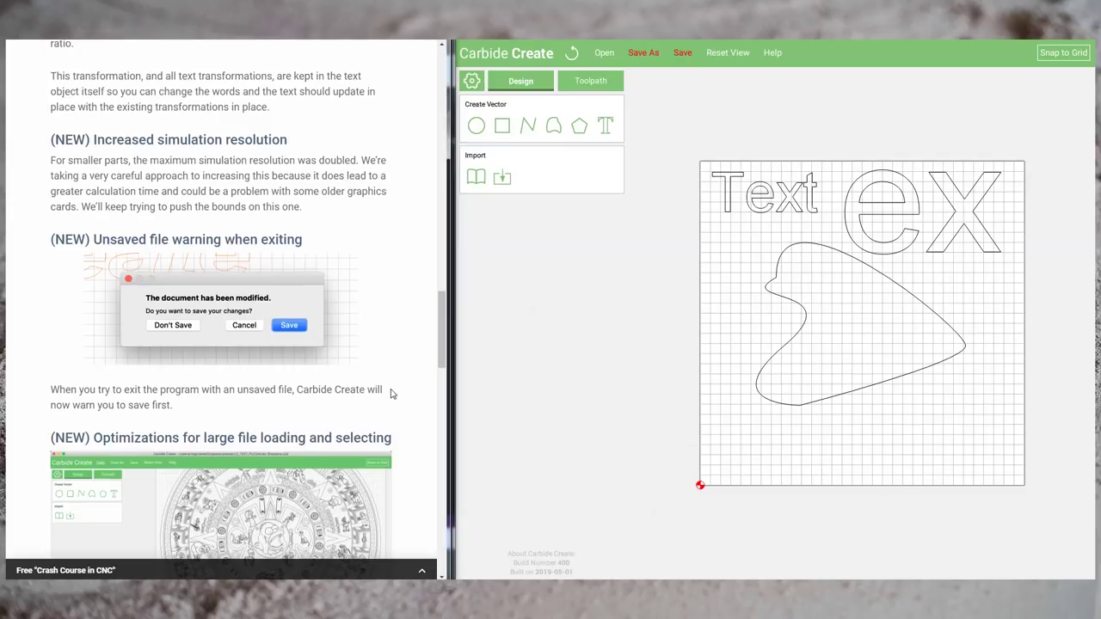
scroll(390, 391, "down", 3)
scroll(390, 394, "down", 2)
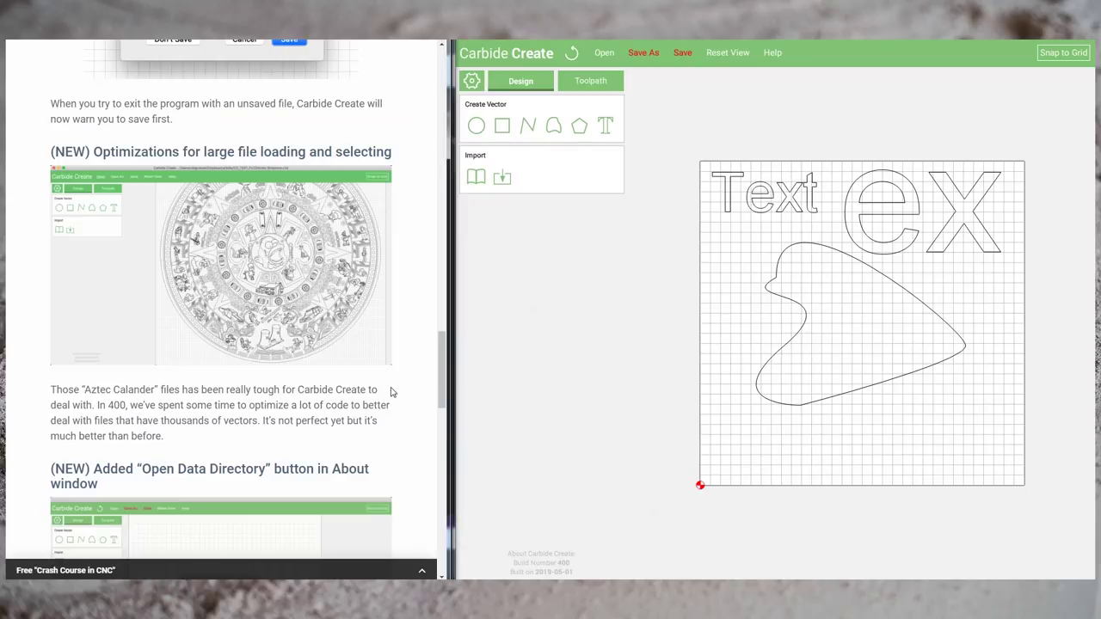
scroll(391, 392, "down", 5)
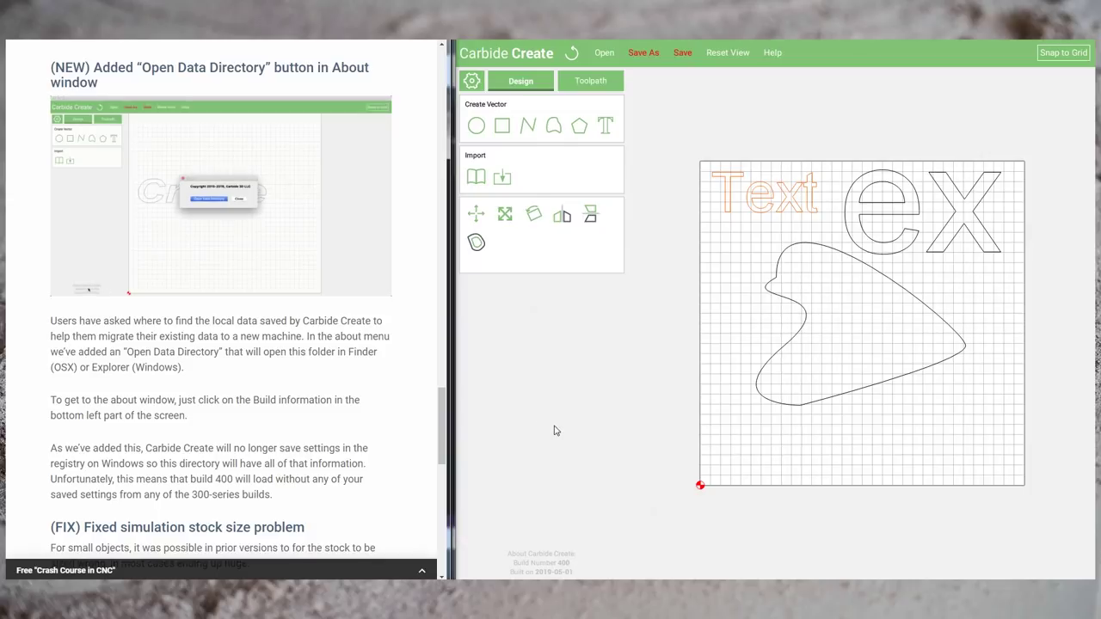
- Open settings.ini from the Carbide Create data folder in Notepad, then bring up Job Setup
left_click(542, 567)
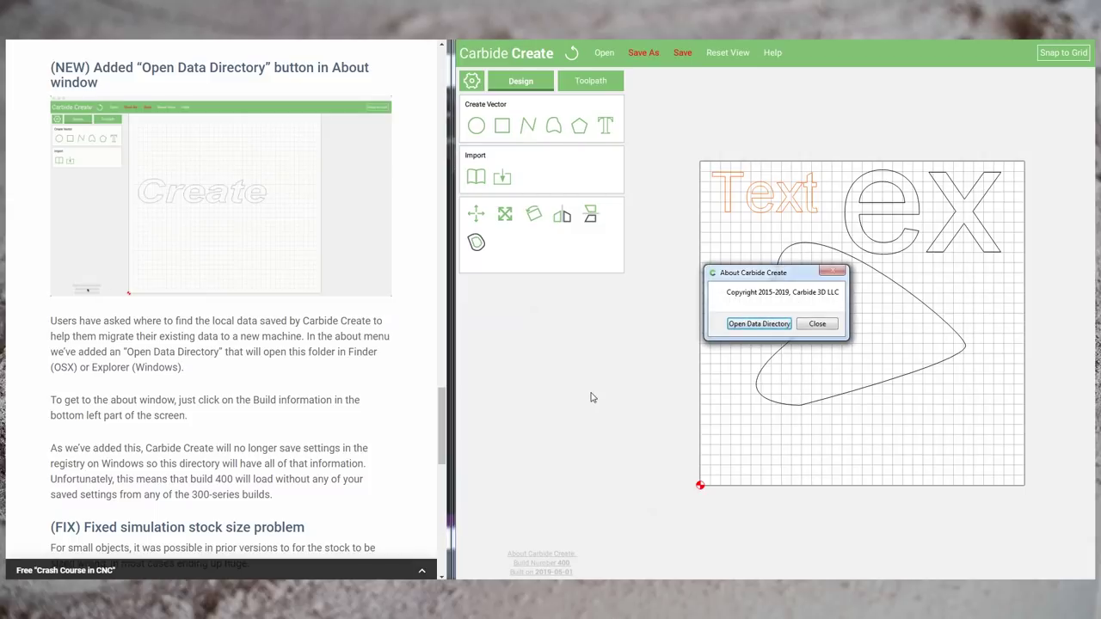
left_click(755, 330)
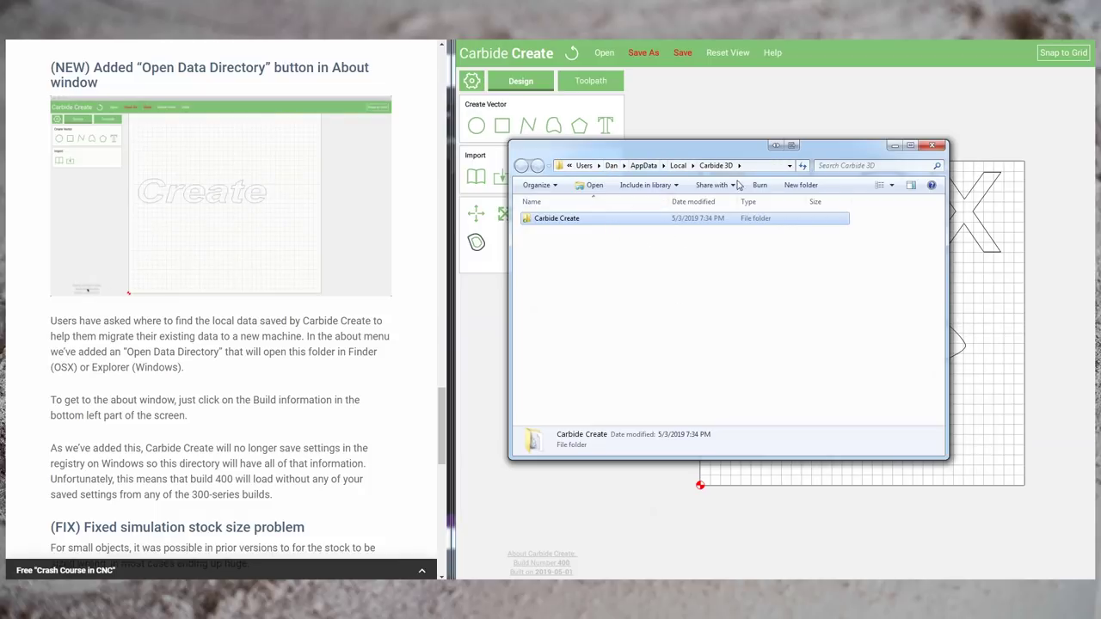
double_click(631, 221)
double_click(555, 220)
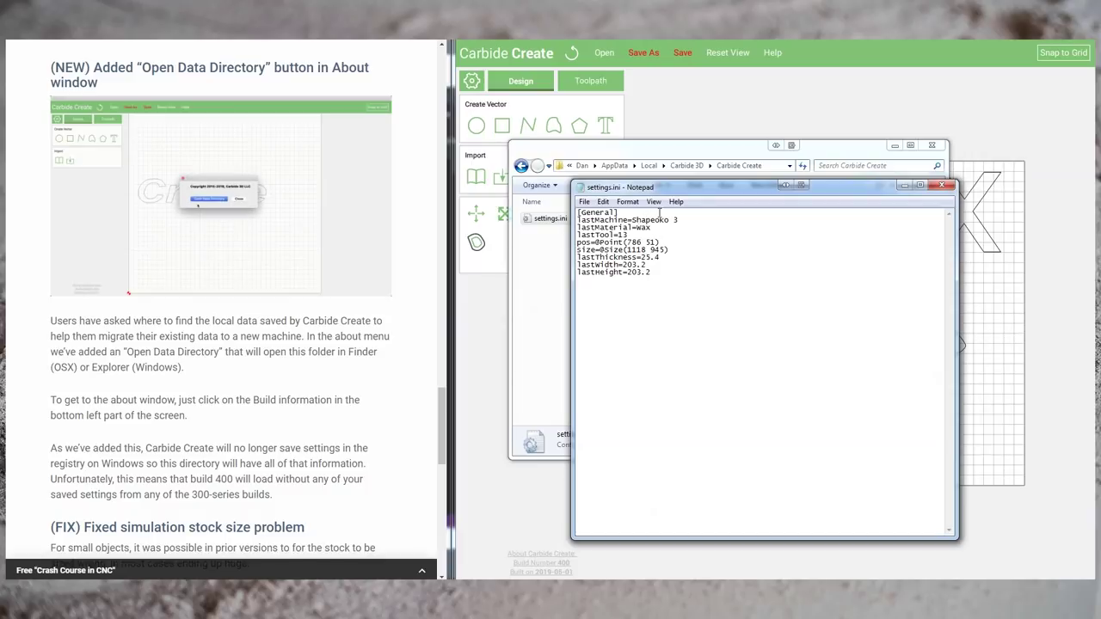
left_click_drag(683, 193, 153, 129)
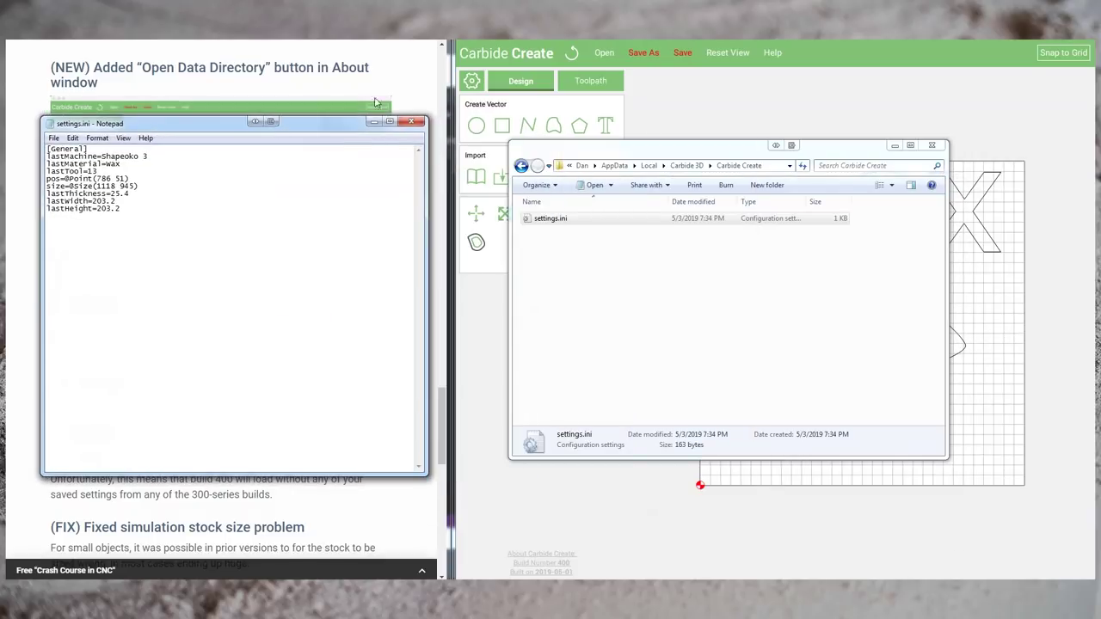
left_click(471, 81)
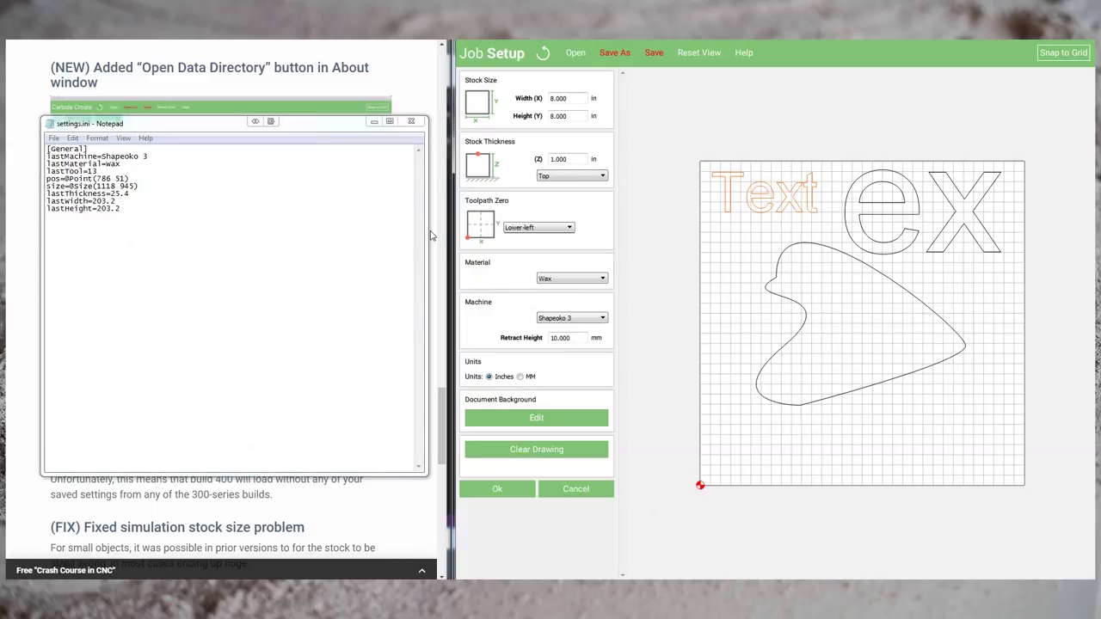
- Set the job material to Hard - Wood and confirm Job Setup
left_click(558, 280)
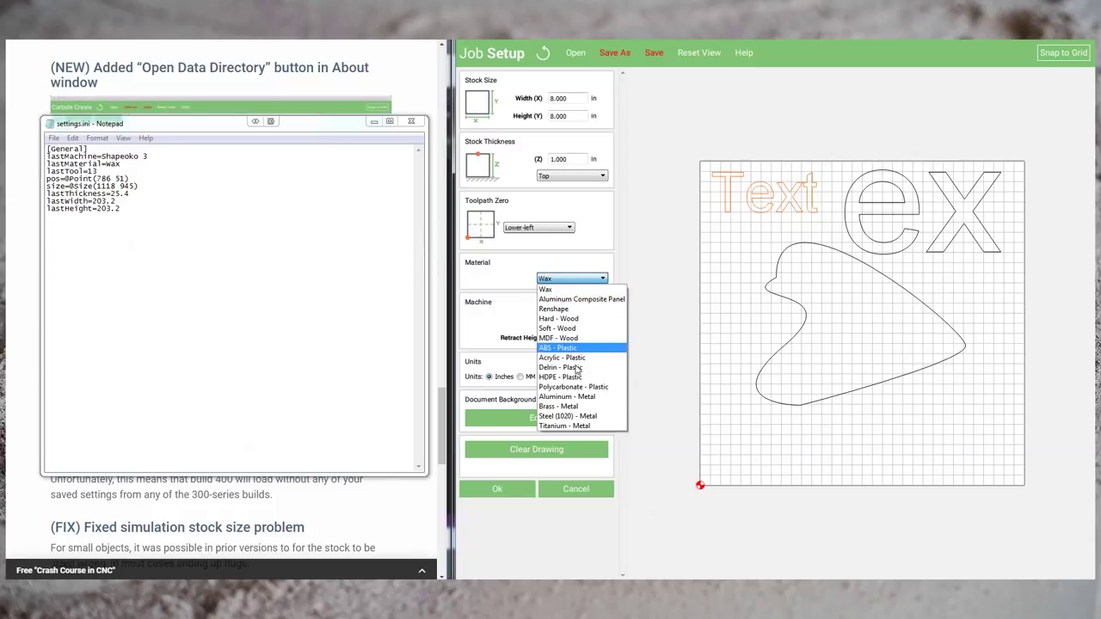
left_click(558, 319)
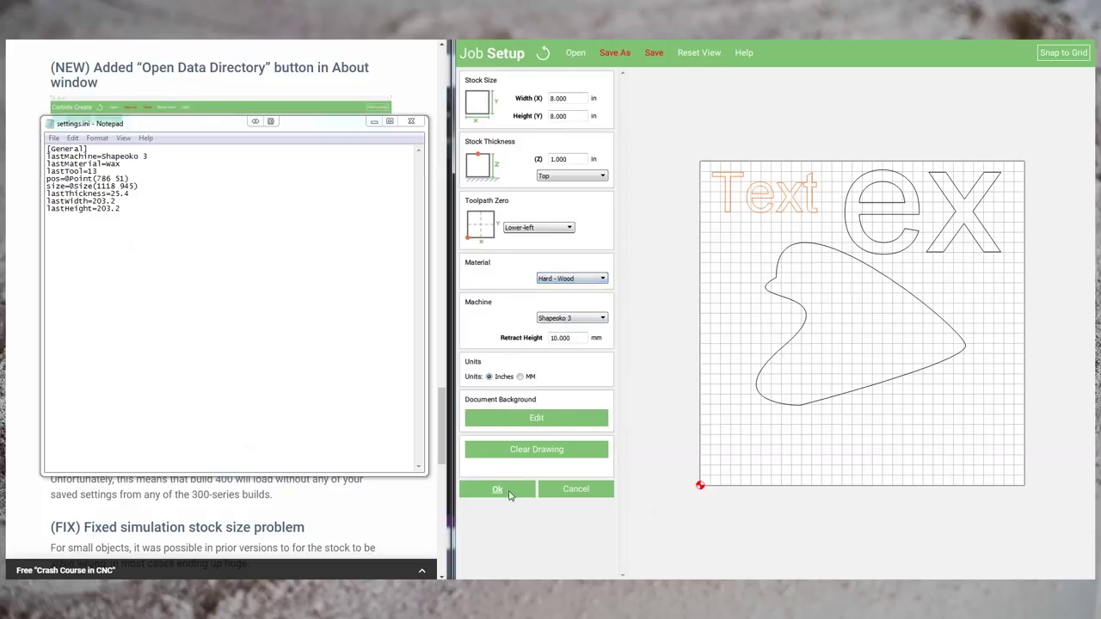
left_click(509, 492)
- Reopen settings.ini in Notepad and highlight the lastMaterial=Hard line
left_click(410, 125)
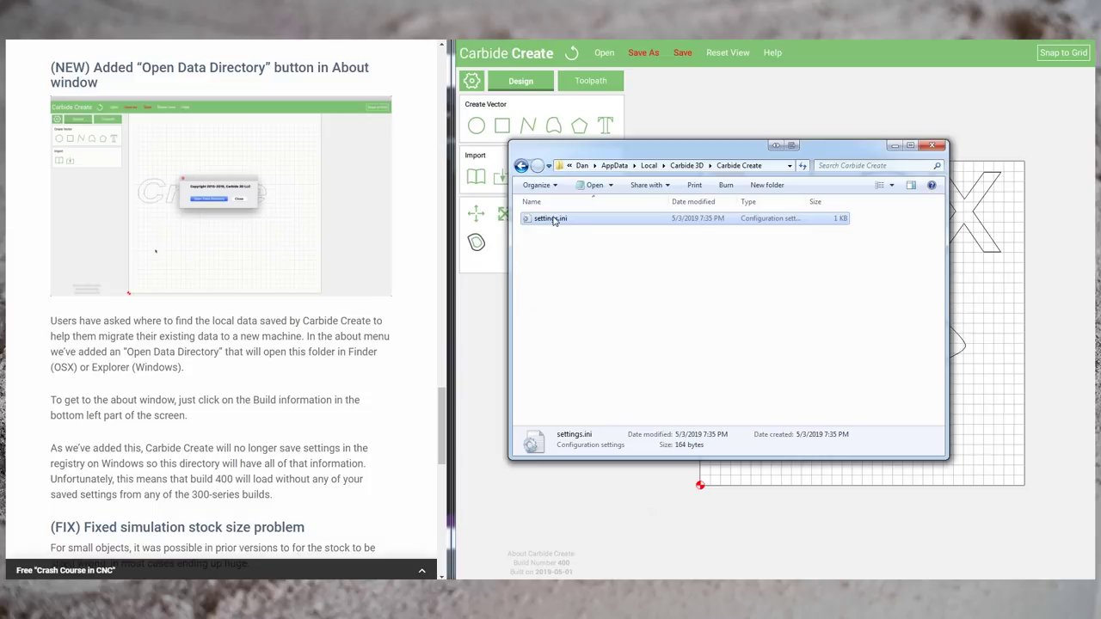
double_click(550, 218)
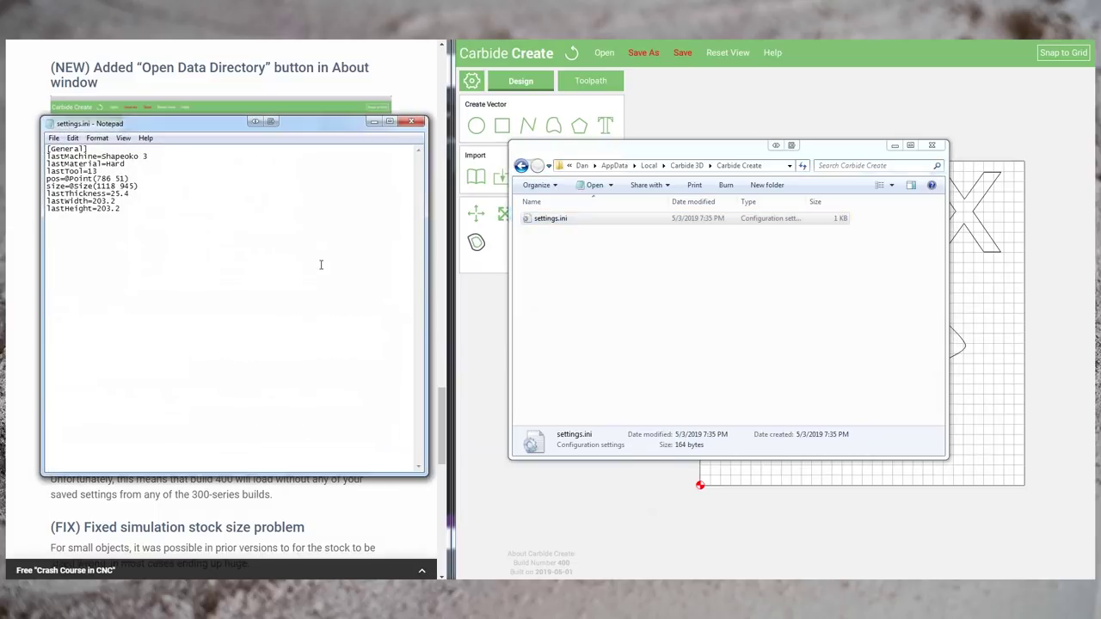
double_click(122, 163)
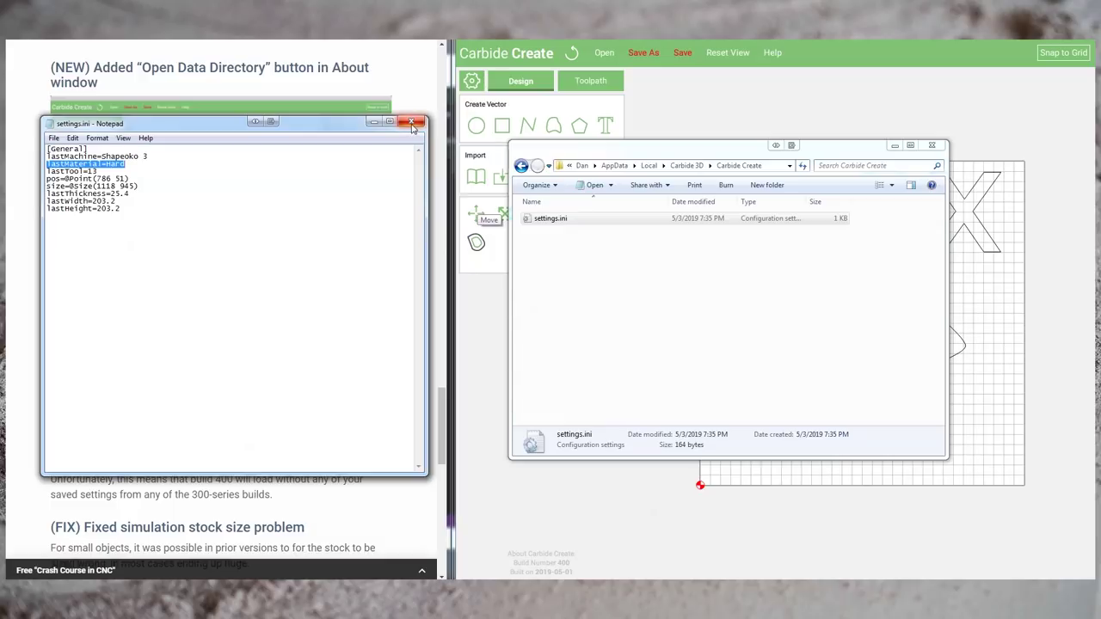
- Move Notepad aside, close settings.ini, and deselect the file in the data folder
left_click_drag(340, 123, 898, 204)
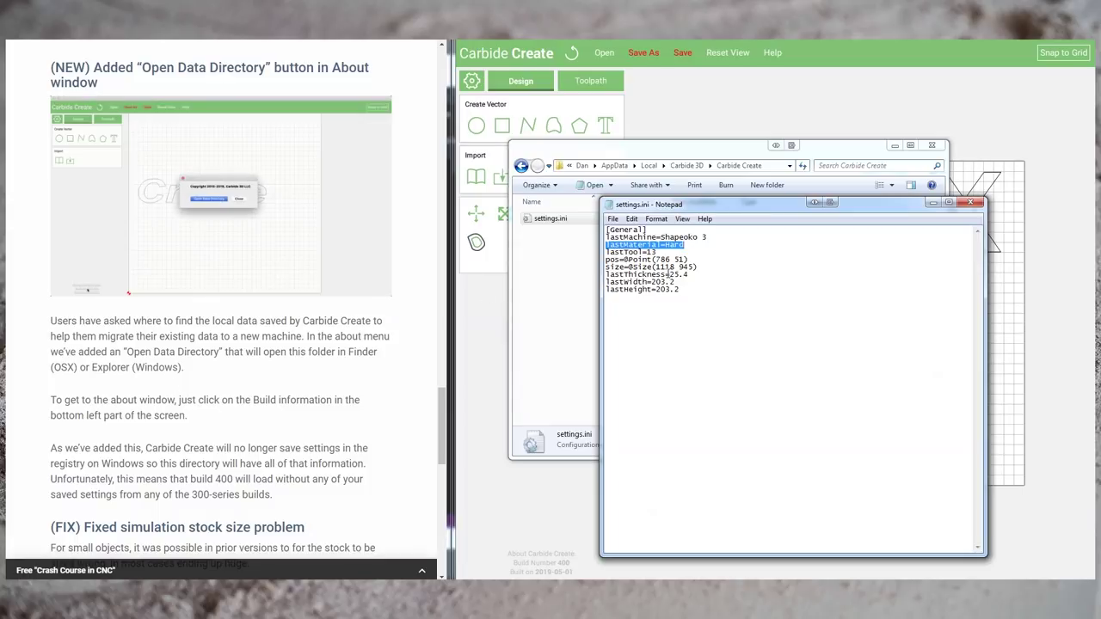
left_click(972, 204)
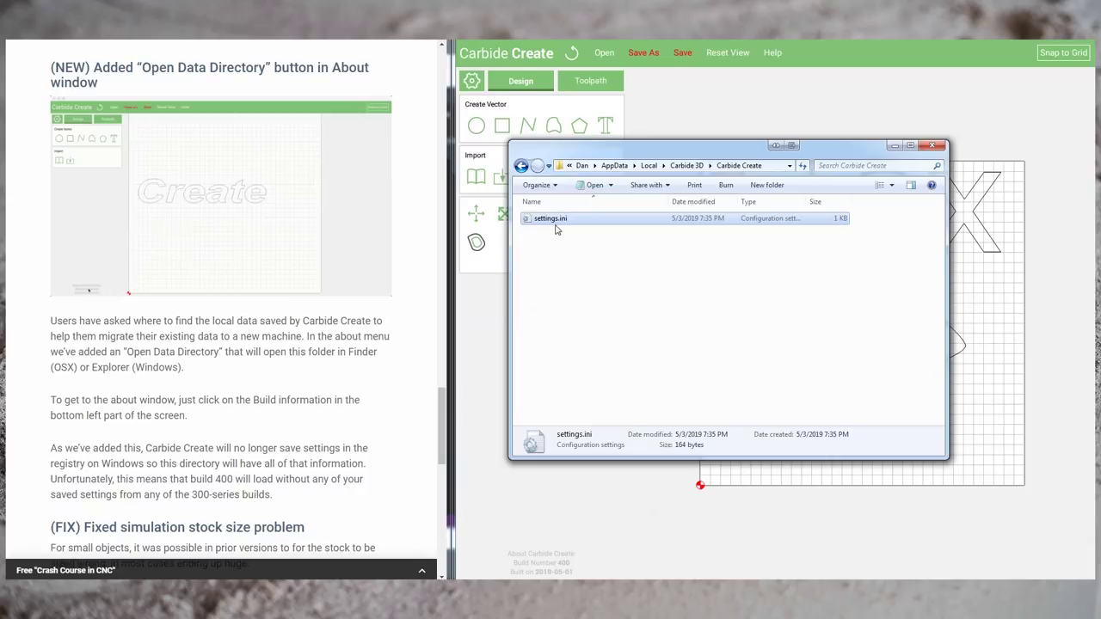
left_click(651, 250)
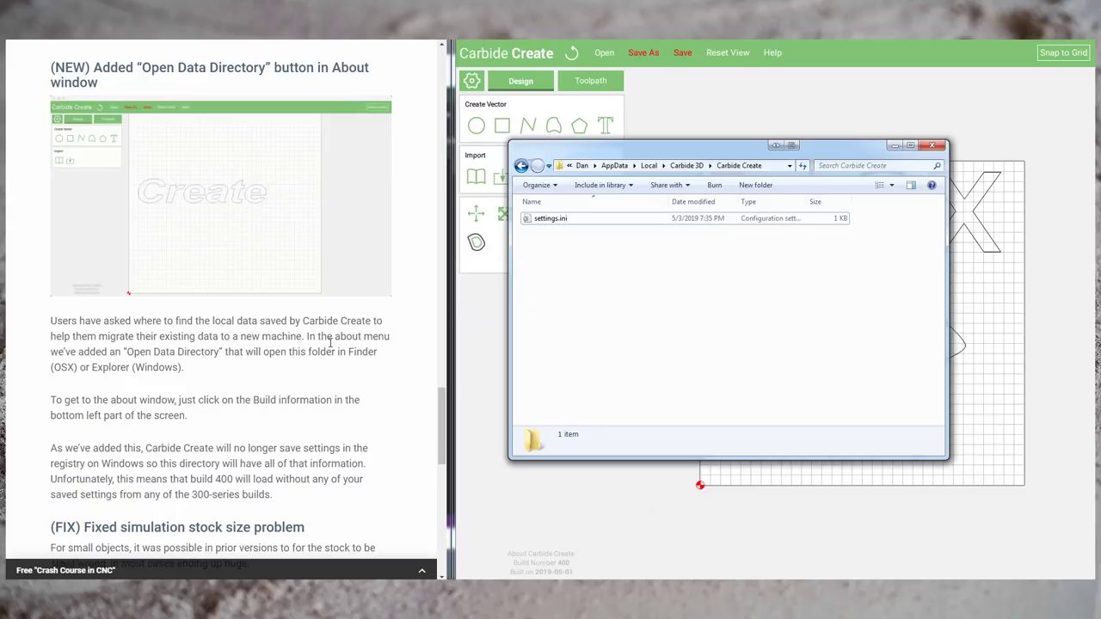
left_click(281, 385)
scroll(280, 385, "down", 3)
scroll(279, 369, "down", 1)
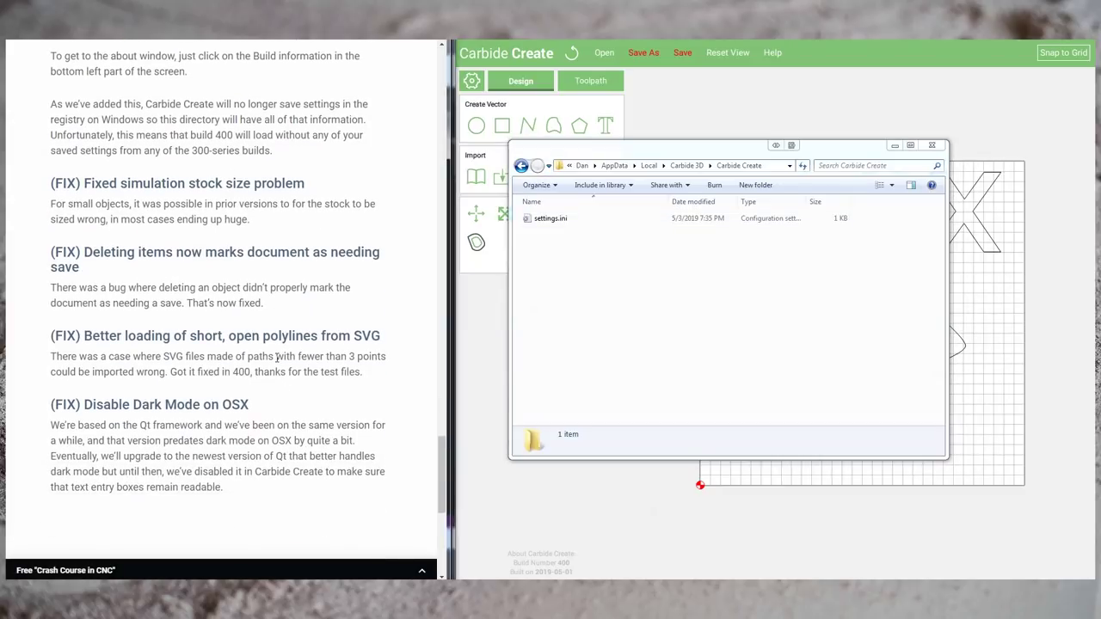
scroll(276, 359, "down", 1)
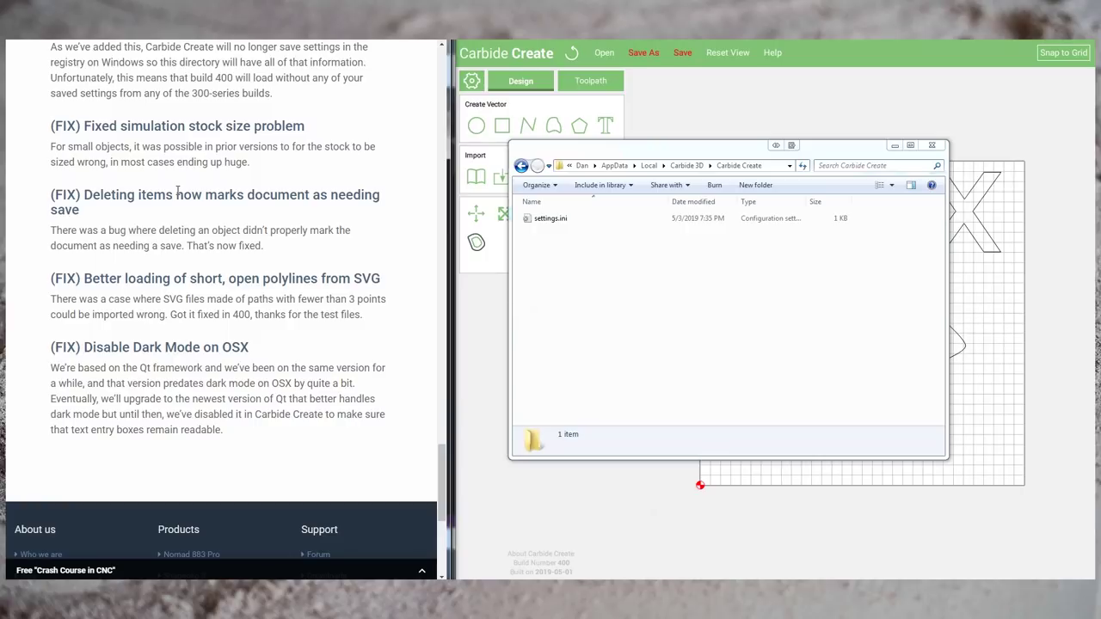
- Bring Carbide Create forward, select the Text object, and save the design
left_click(739, 126)
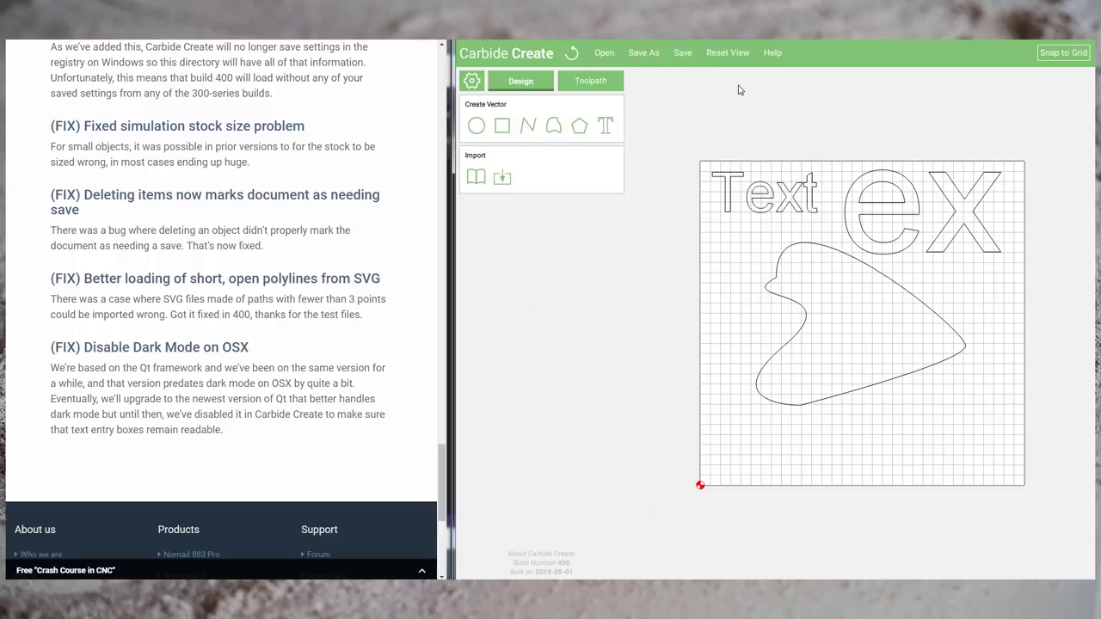
left_click(731, 181)
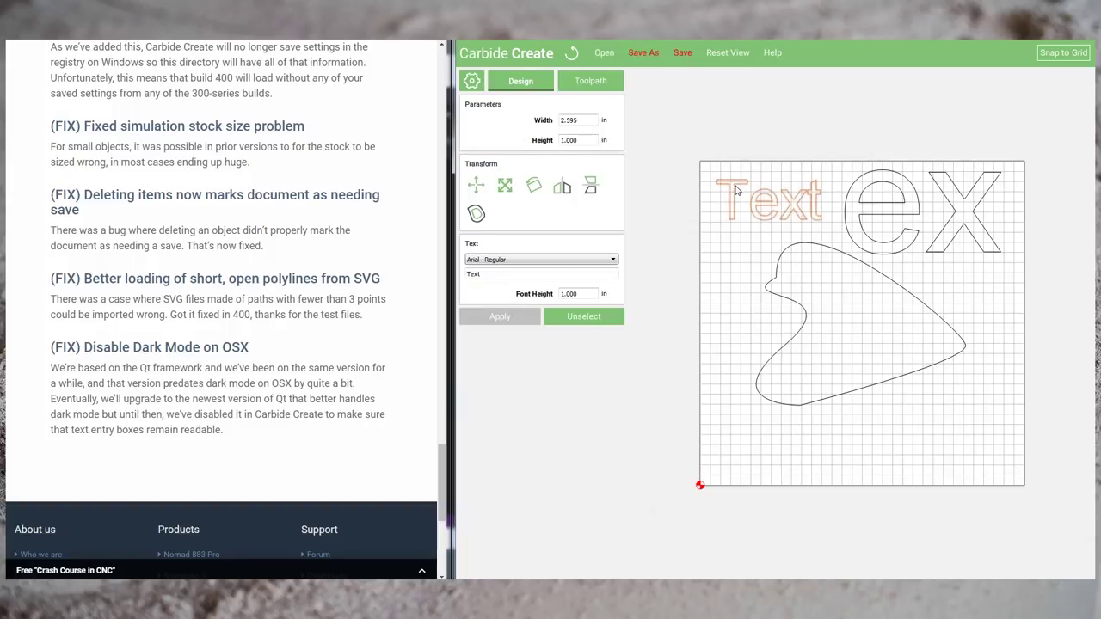
left_click(684, 55)
- Delete the ex text and save with Ctrl+S
left_click(871, 202)
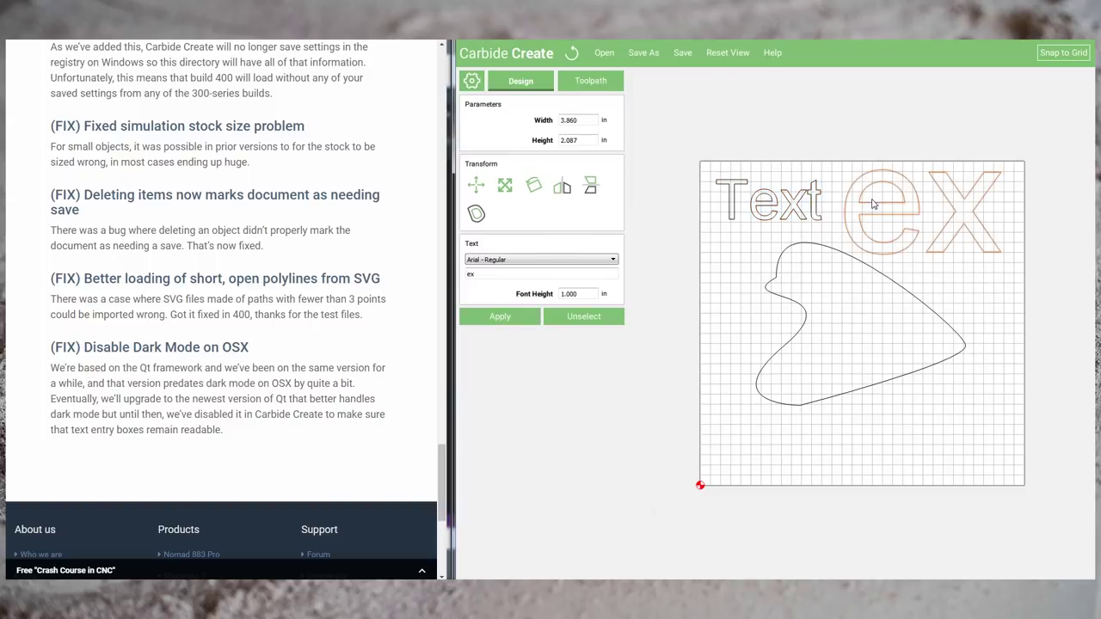
key("Delete")
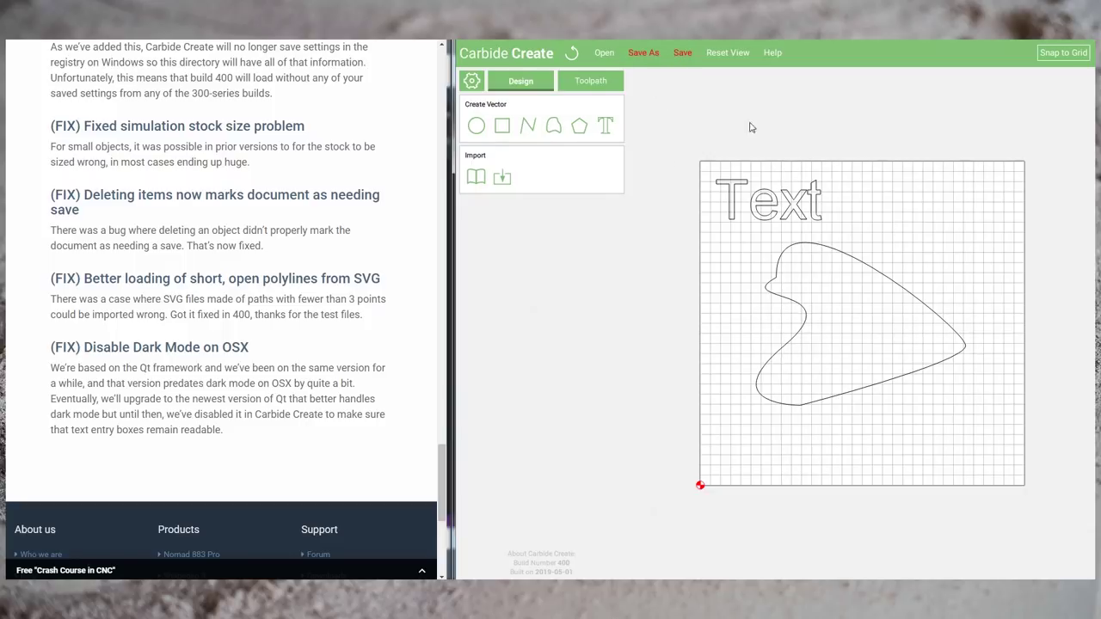
key("ctrl+s")
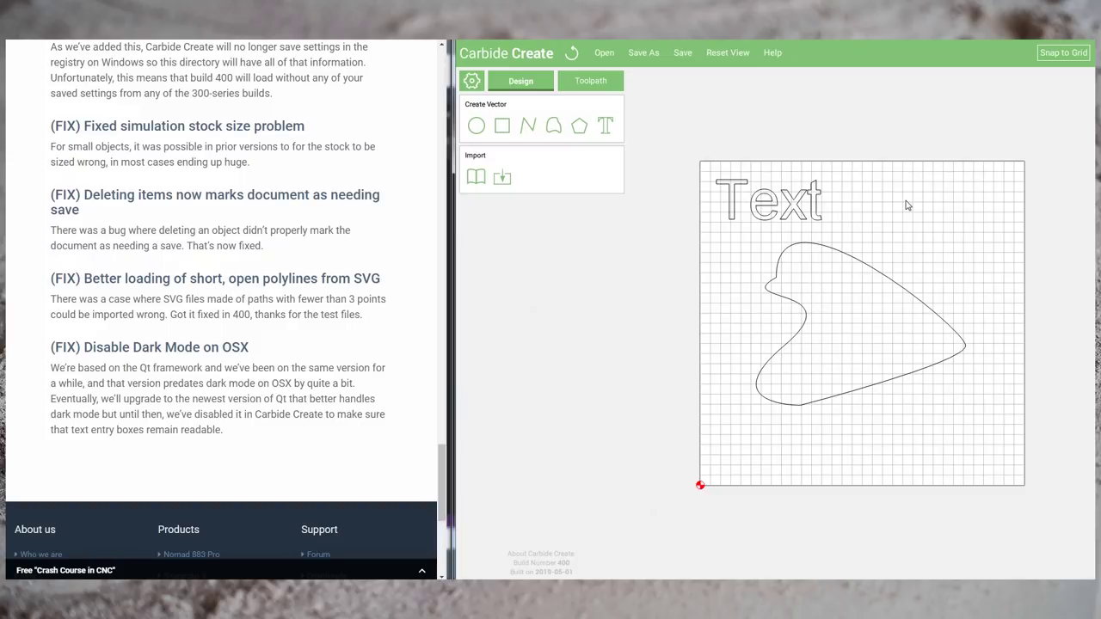